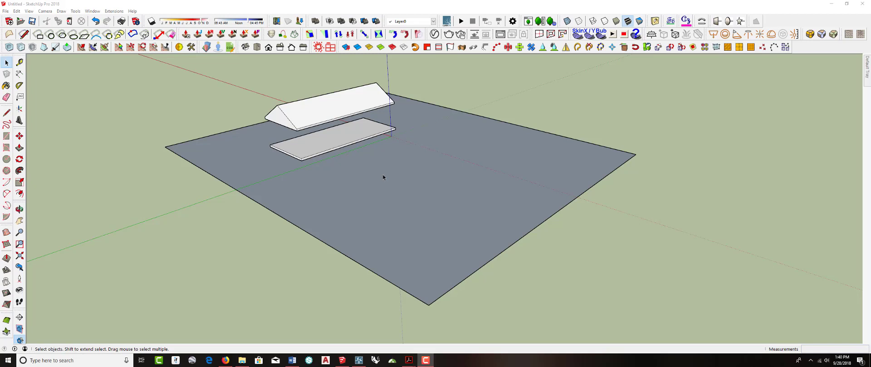
# Step: Examine the building's floor slab and roof and the surrounding ground plane from several viewpoints
pyautogui.moveTo(383, 175); pyautogui.dragTo(358, 142, button='middle')
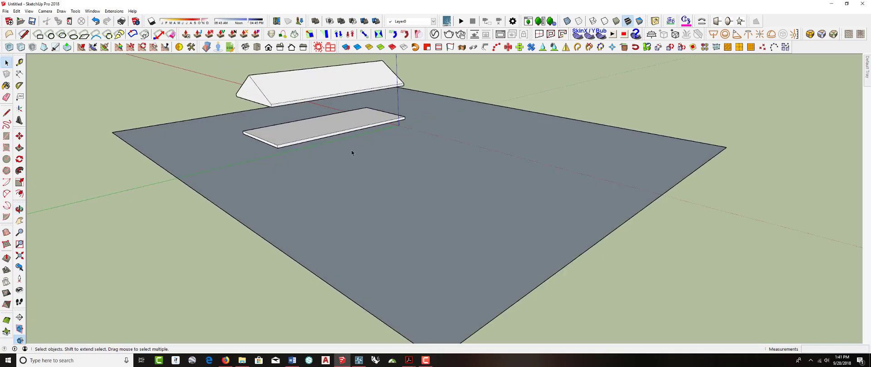
pyautogui.scroll(1, 351, 150)
pyautogui.scroll(-2, 350, 154)
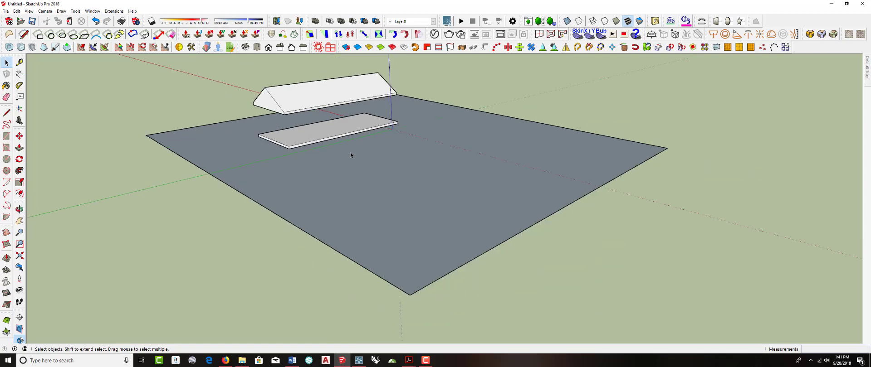
pyautogui.moveTo(369, 159); pyautogui.dragTo(379, 178, button='middle')
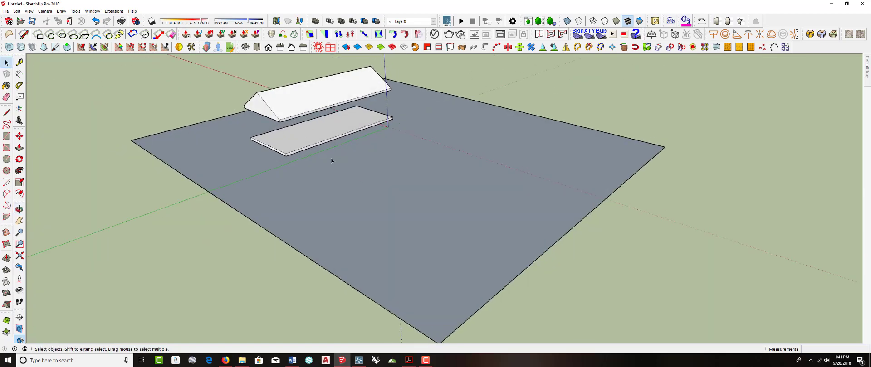
pyautogui.scroll(2, 290, 163)
pyautogui.scroll(2, 294, 164)
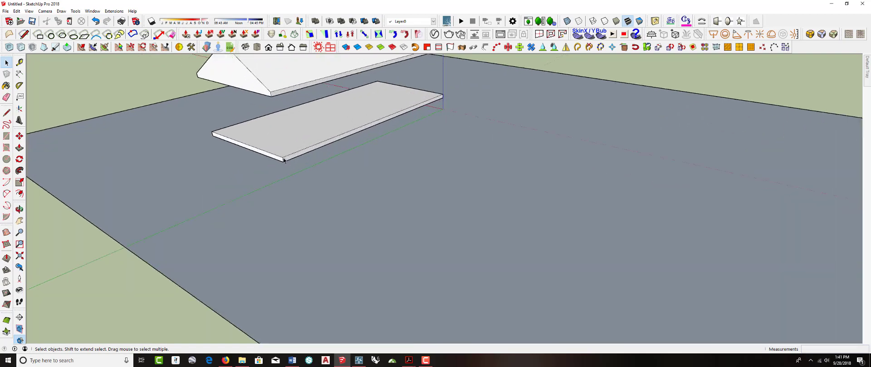
pyautogui.scroll(-3, 307, 165)
pyautogui.scroll(1, 393, 161)
pyautogui.moveTo(393, 161); pyautogui.dragTo(336, 163, button='middle')
pyautogui.scroll(2, 303, 152)
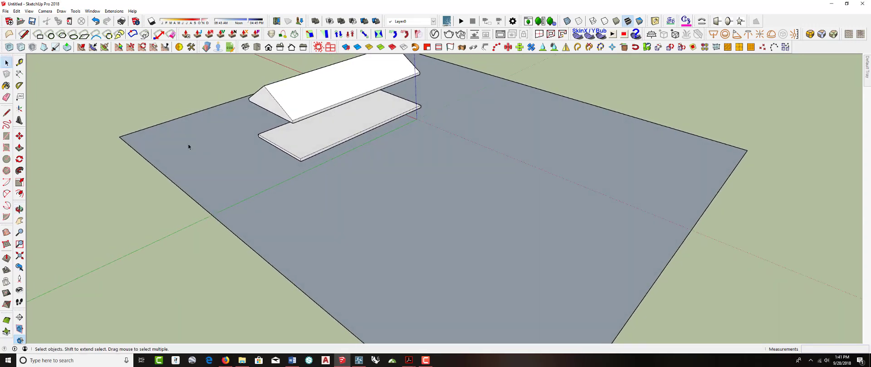
# Step: Check that the building and the ground plane are separate groups by selecting each and briefly opening the ground group
pyautogui.click(7, 194)
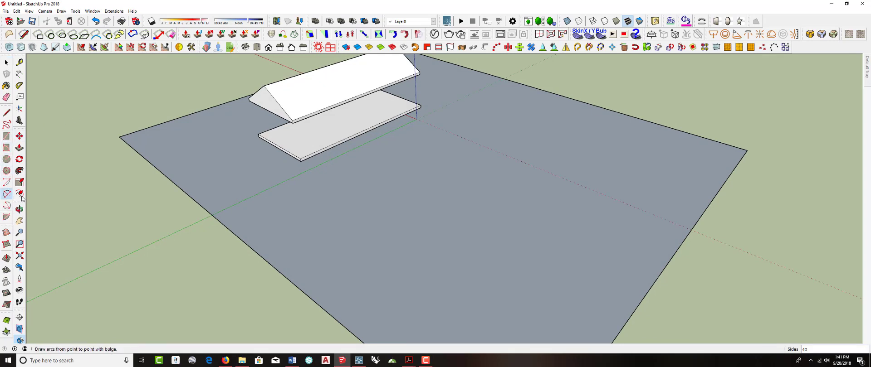
pyautogui.press('space')
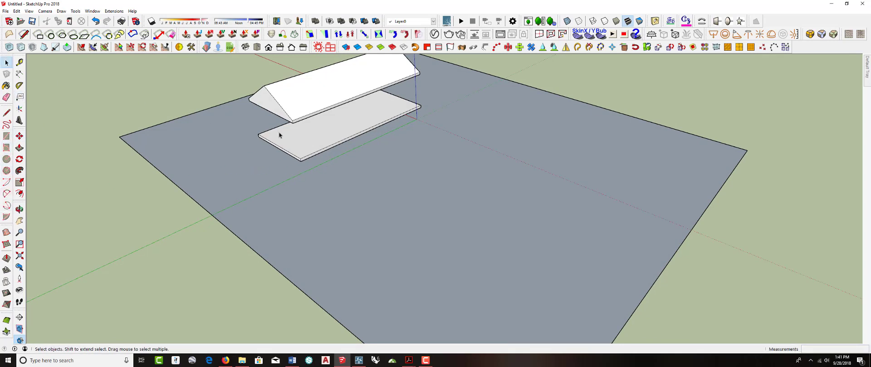
pyautogui.click(306, 138)
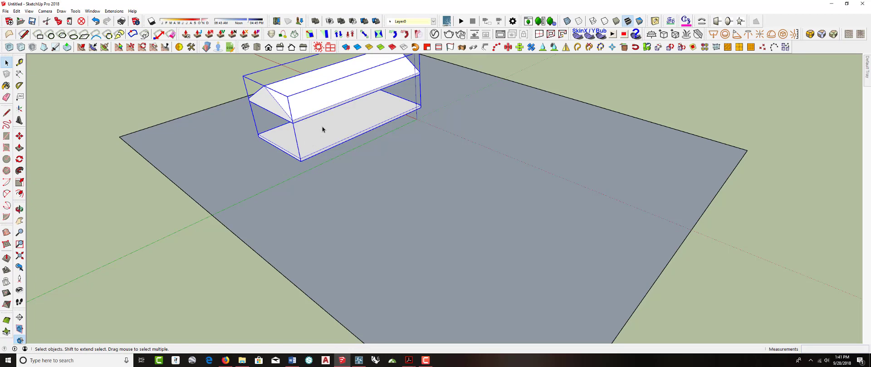
pyautogui.click(276, 186)
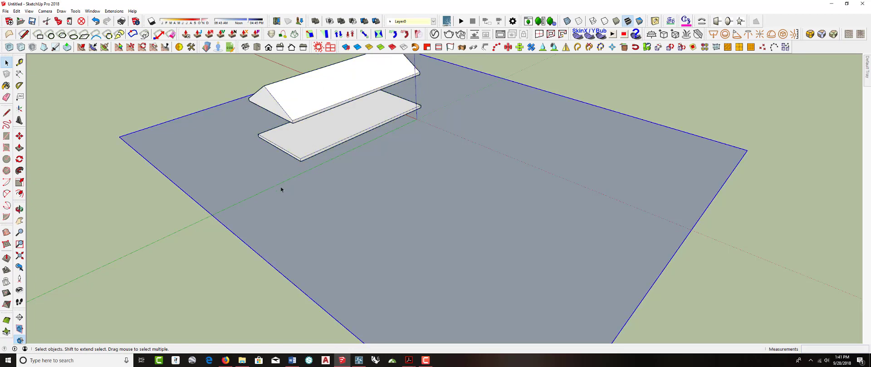
pyautogui.moveTo(282, 190); pyautogui.dragTo(282, 133, button='middle')
pyautogui.doubleClick(305, 178)
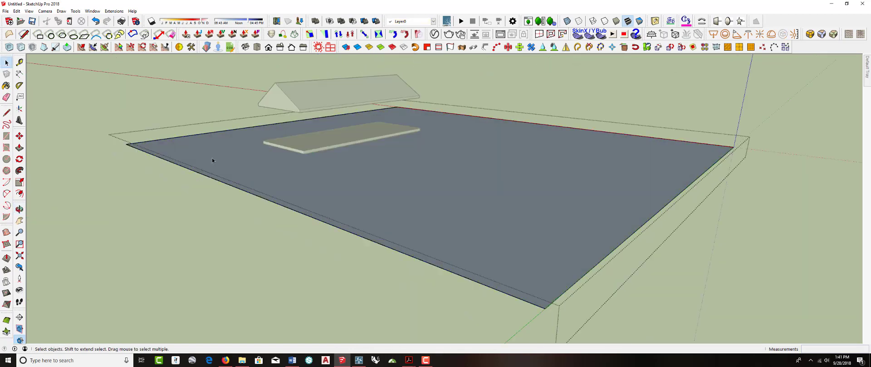
pyautogui.click(108, 102)
pyautogui.click(363, 189)
pyautogui.moveTo(365, 172); pyautogui.dragTo(356, 206, button='middle')
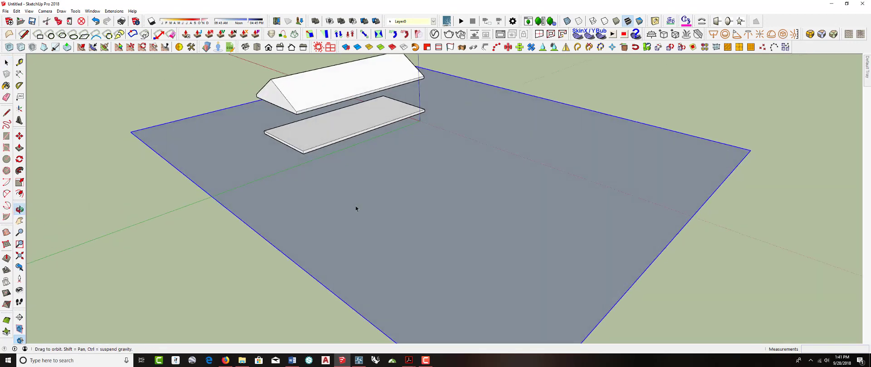
pyautogui.scroll(3, 405, 149)
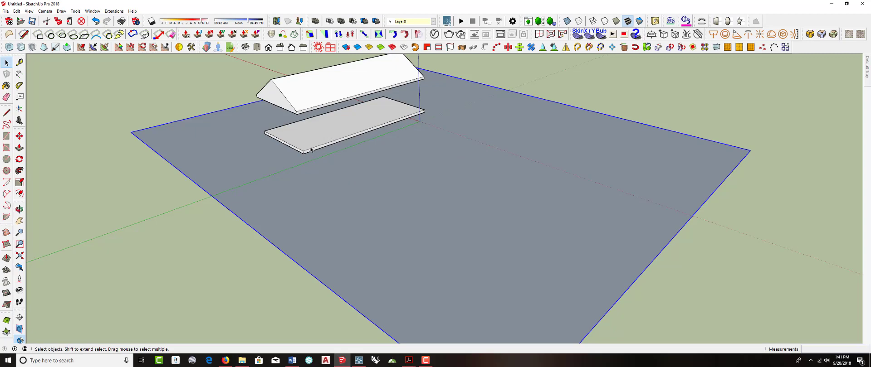
pyautogui.click(194, 107)
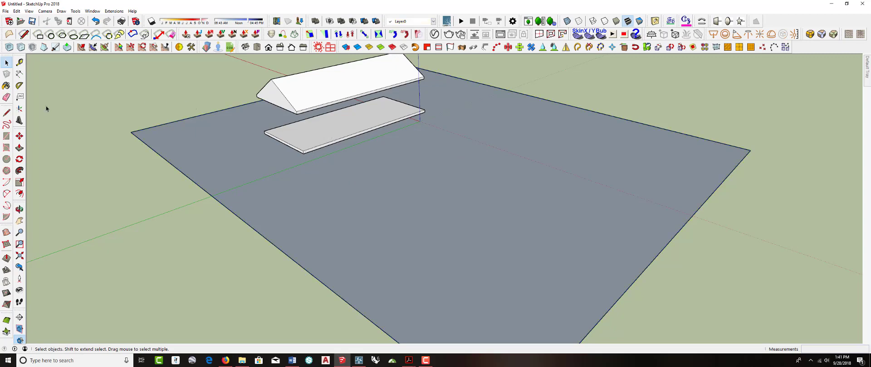
# Step: Draw a two-point arc with a bulge of about 4' from the slab's near corner out across the ground
pyautogui.click(7, 194)
pyautogui.scroll(5, 308, 159)
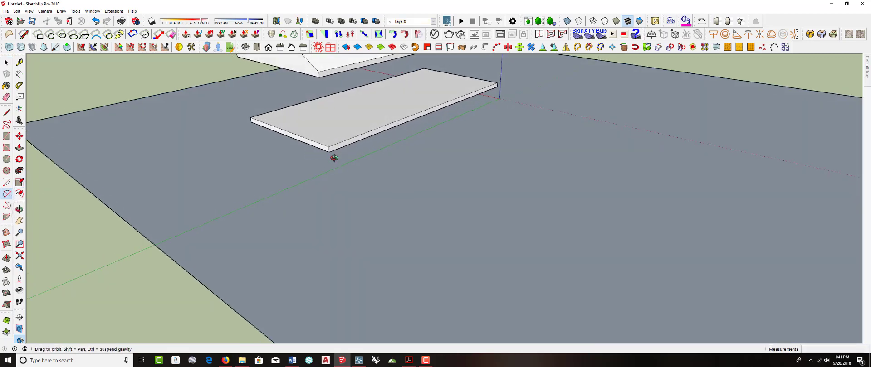
pyautogui.moveTo(389, 162); pyautogui.dragTo(399, 200, button='middle')
pyautogui.click(357, 193)
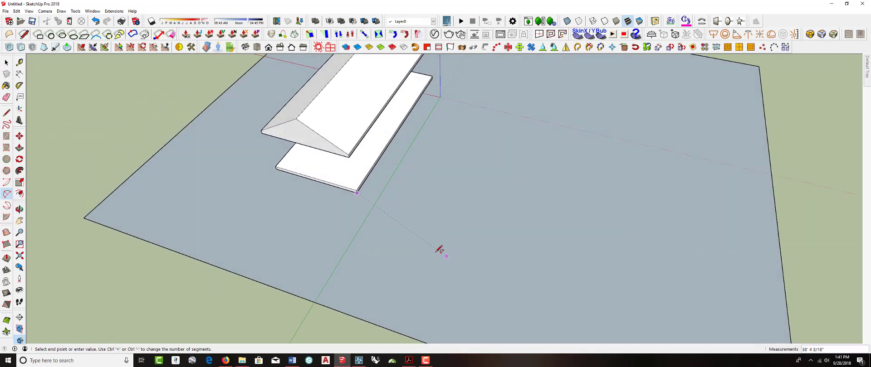
pyautogui.click(447, 262)
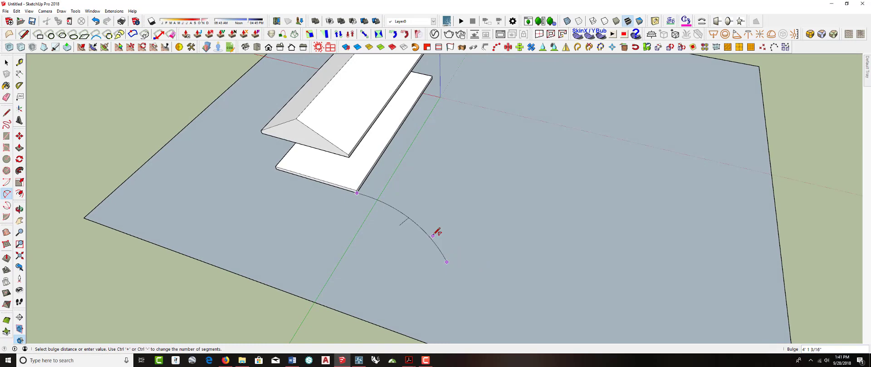
pyautogui.click(437, 232)
pyautogui.moveTo(437, 232); pyautogui.dragTo(390, 186, button='middle')
# Step: Draw a line about 24' long from the slab's long edge along the red axis, and continue it with a tangent arc
pyautogui.press('l')
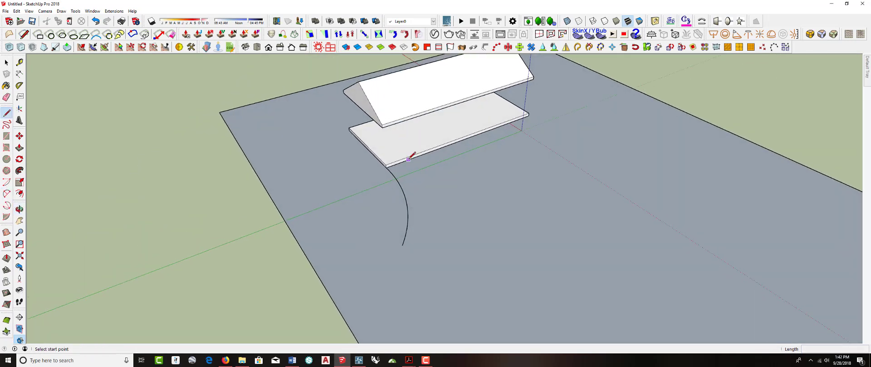
pyautogui.click(411, 158)
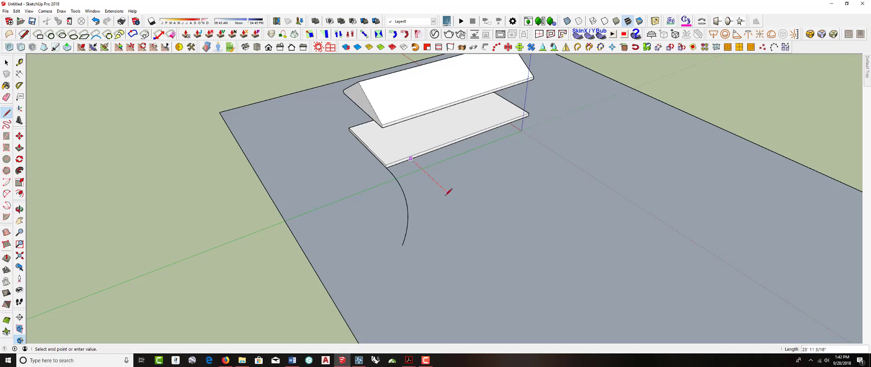
pyautogui.click(447, 191)
pyautogui.press('a')
pyautogui.click(448, 193)
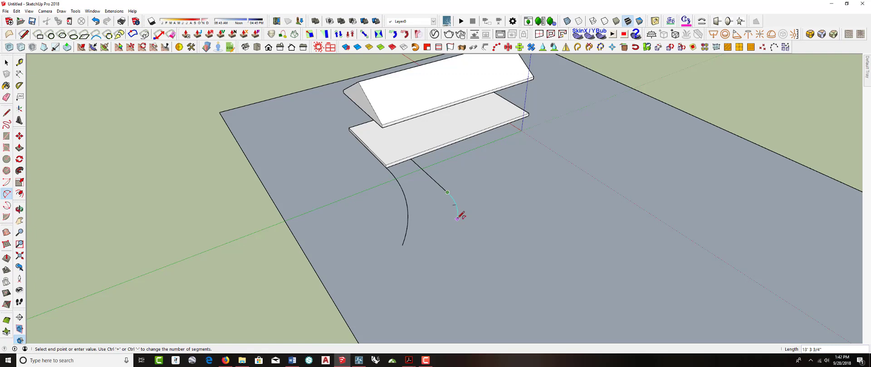
pyautogui.doubleClick(457, 218)
pyautogui.moveTo(434, 232); pyautogui.dragTo(498, 268, button='middle')
# Step: Extend the second path edge with a straight segment from the free end of its tangent arc
pyautogui.press('l')
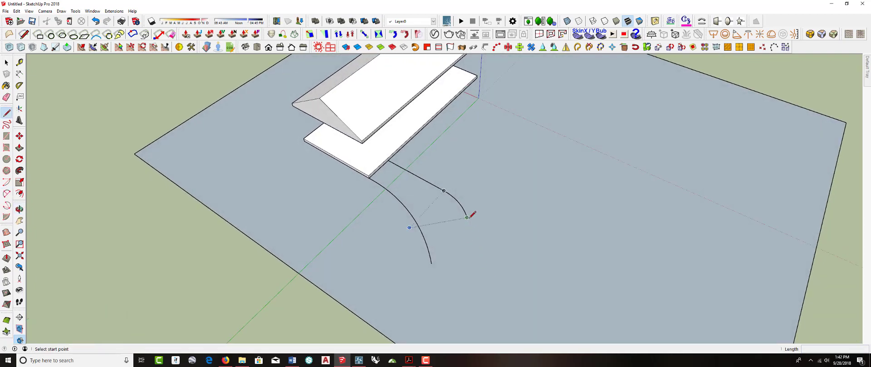
pyautogui.click(467, 218)
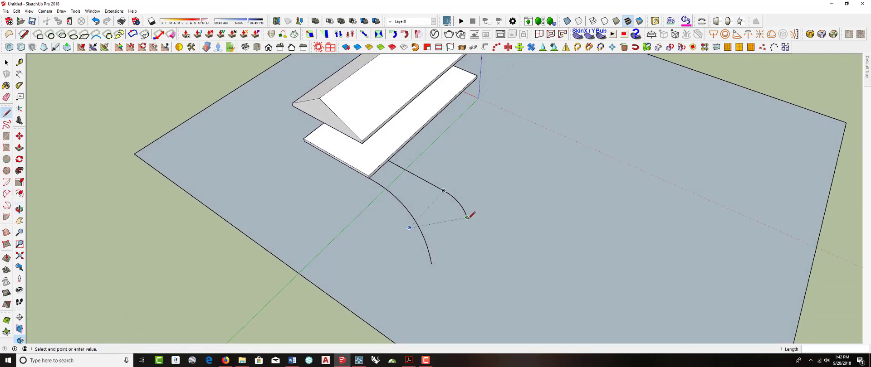
pyautogui.click(477, 251)
pyautogui.press('space')
# Step: Select the path edges individually to check whether they are joined, and try the Weld extension on the second edge's arc
pyautogui.moveTo(498, 266); pyautogui.dragTo(317, 162, button='middle')
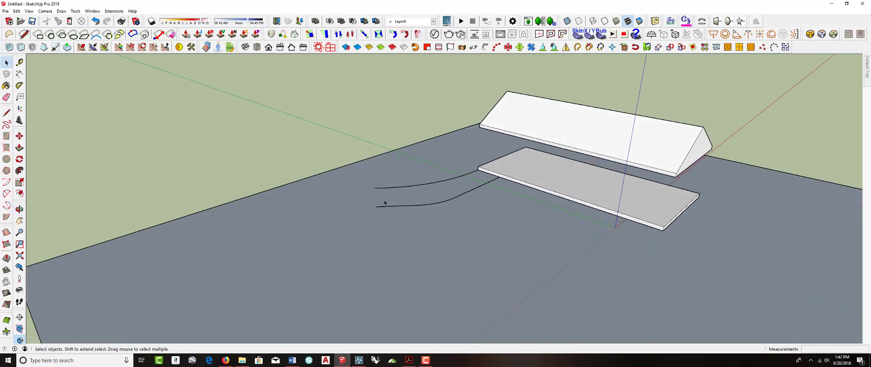
pyautogui.moveTo(405, 198); pyautogui.dragTo(403, 249, button='middle')
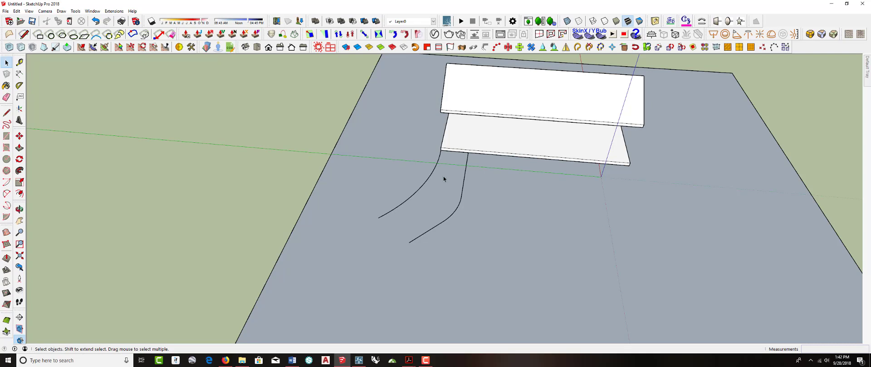
pyautogui.moveTo(445, 179); pyautogui.dragTo(466, 141, button='middle')
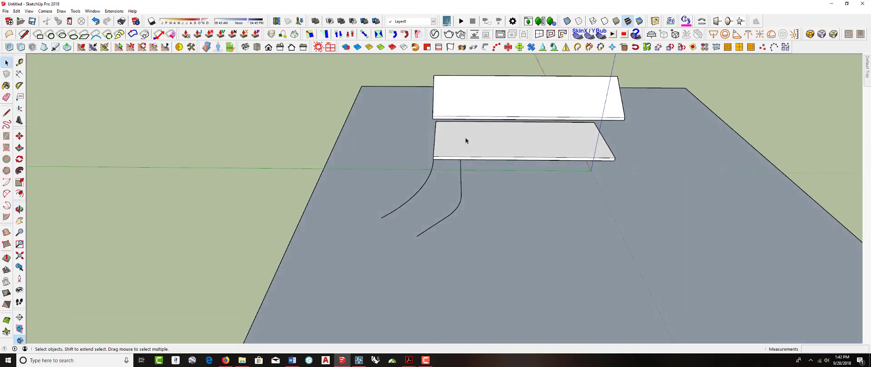
pyautogui.click(413, 200)
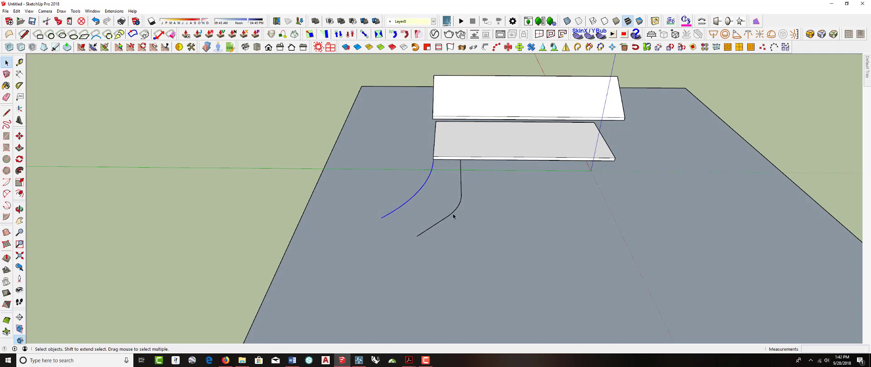
pyautogui.click(461, 185)
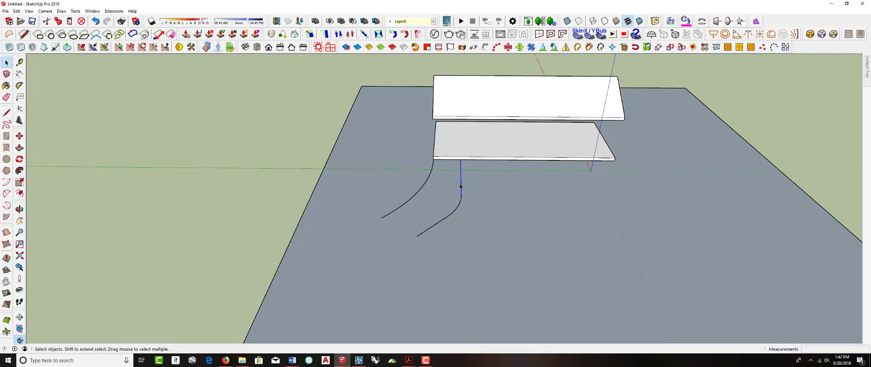
pyautogui.click(436, 225)
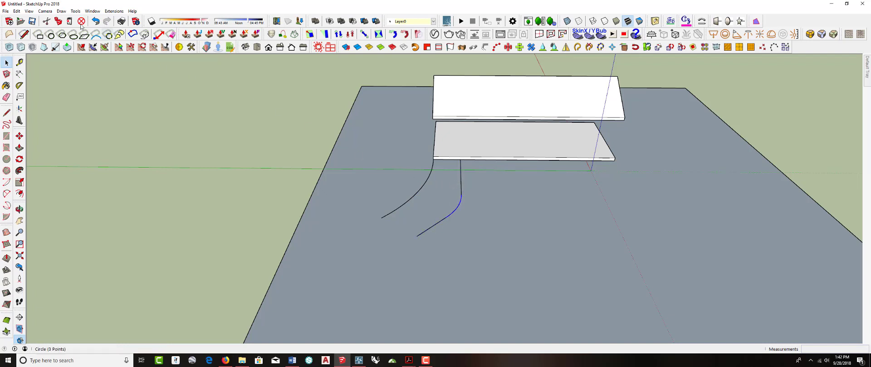
pyautogui.click(109, 10)
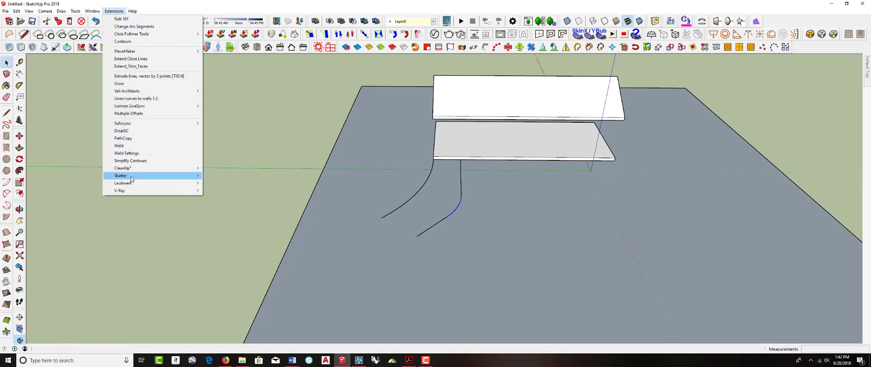
pyautogui.click(128, 146)
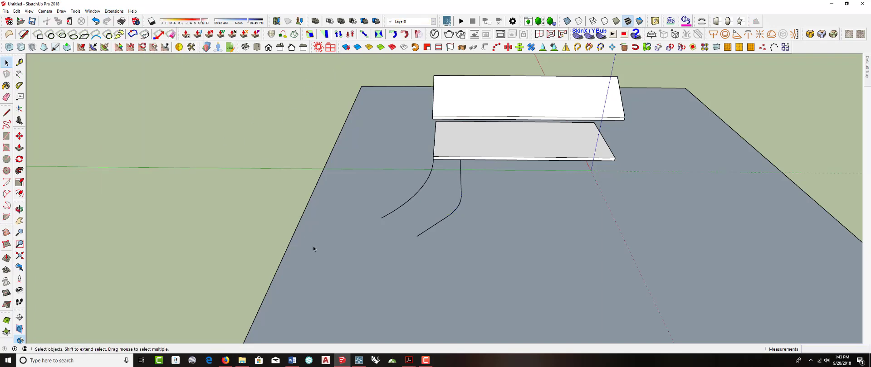
# Step: Switch to Firefox and view the FredoTools and JHS Powerbar 2015 plugin pages on SketchUcation
pyautogui.click(226, 361)
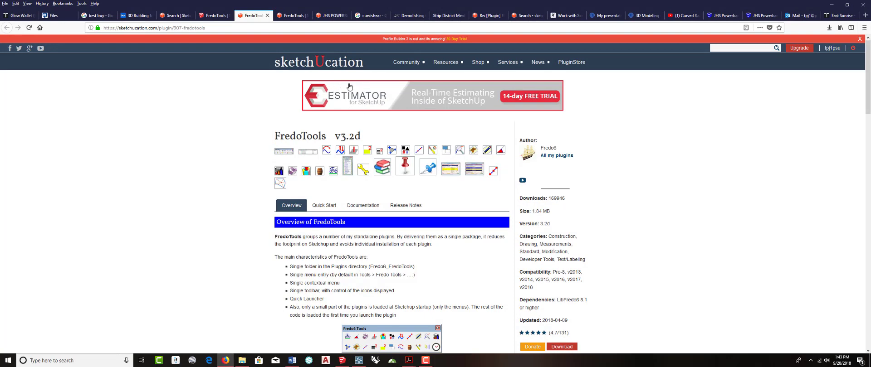
pyautogui.click(302, 16)
pyautogui.click(334, 16)
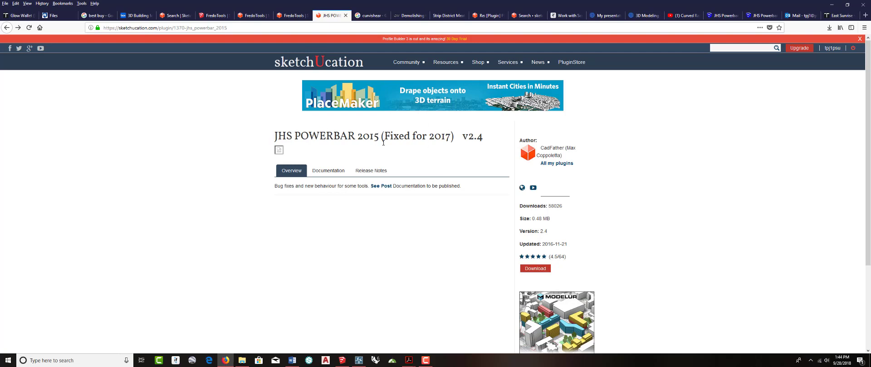
pyautogui.click(832, 5)
# Step: Weld the connected line, arc and line of the second path edge into one curve with the Join Connected Edges tool
pyautogui.moveTo(456, 162); pyautogui.dragTo(445, 186, button='middle')
pyautogui.click(435, 224)
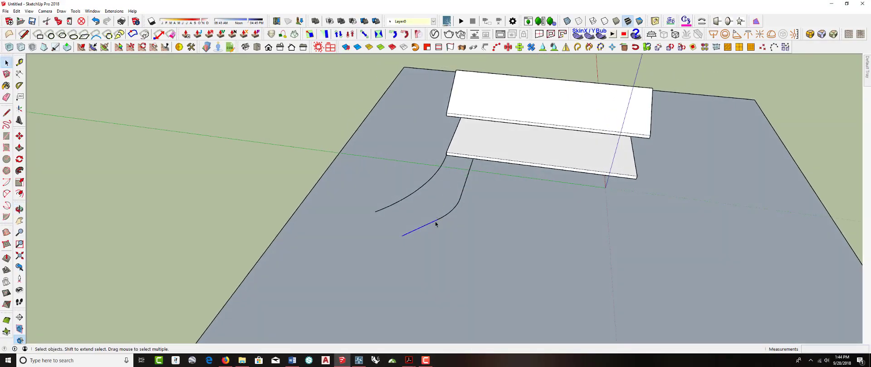
pyautogui.click(326, 137)
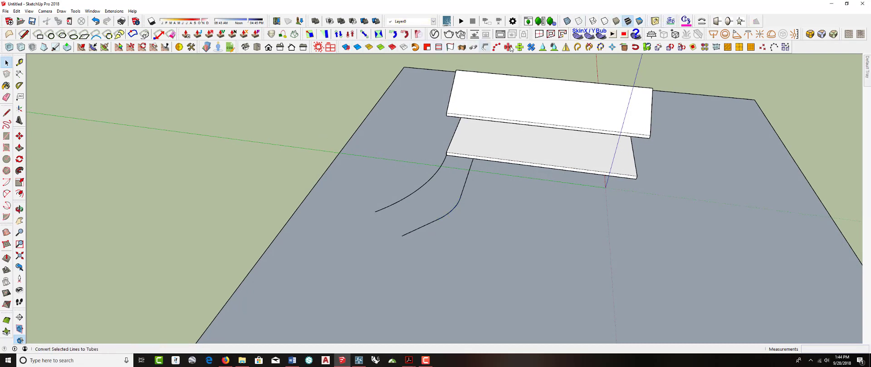
pyautogui.click(577, 47)
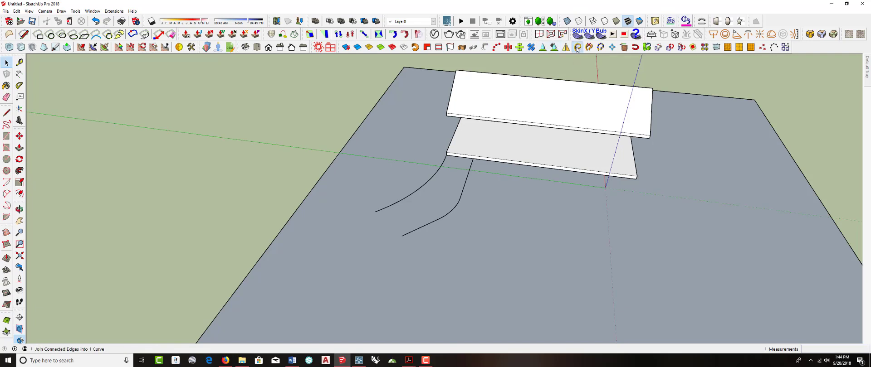
pyautogui.click(470, 173)
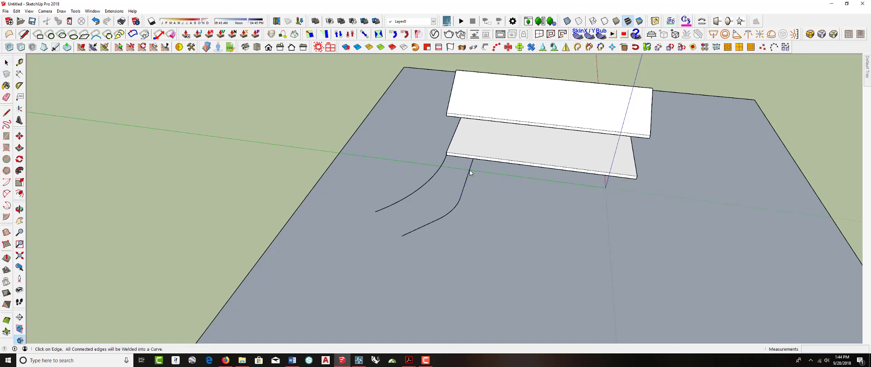
# Step: Select the second path edge and then both path edges to check their joining, and view the Weld command among the extensions
pyautogui.click(6, 63)
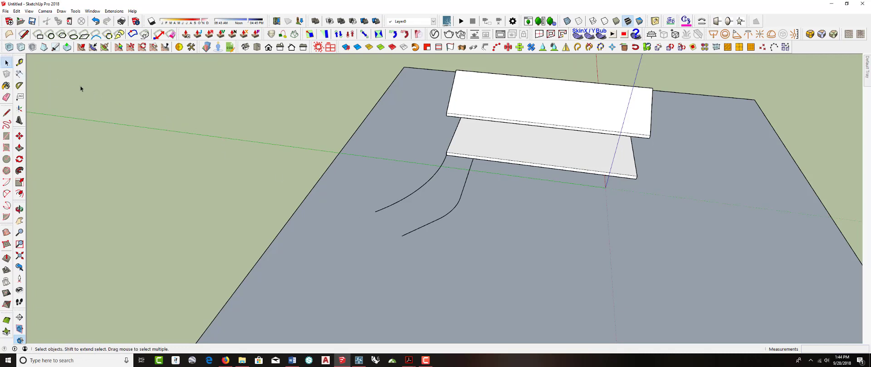
pyautogui.click(441, 221)
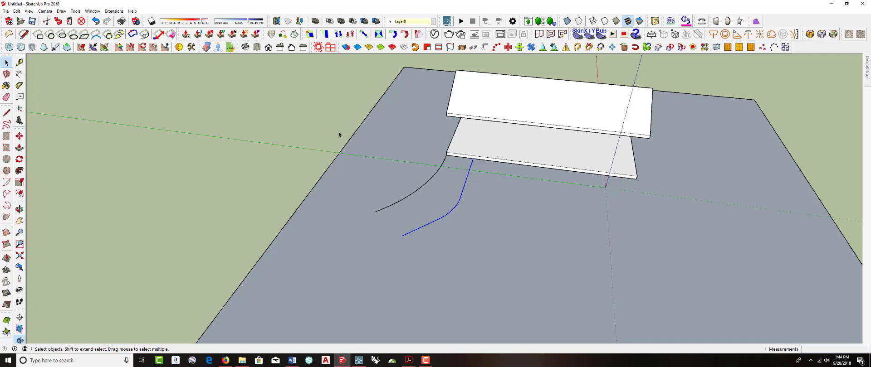
pyautogui.click(113, 12)
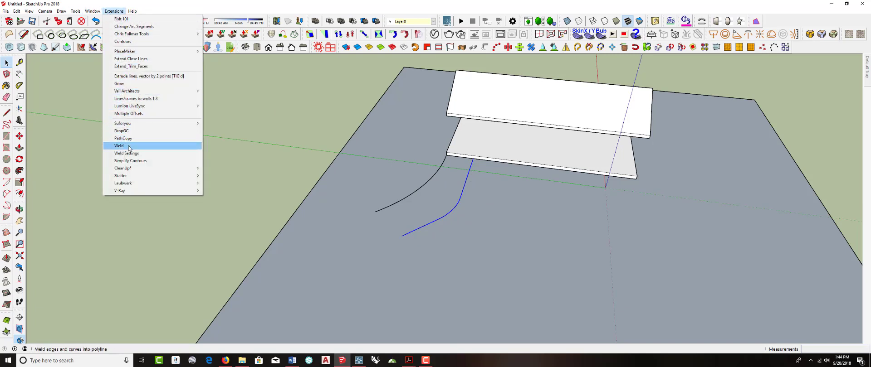
pyautogui.click(121, 12)
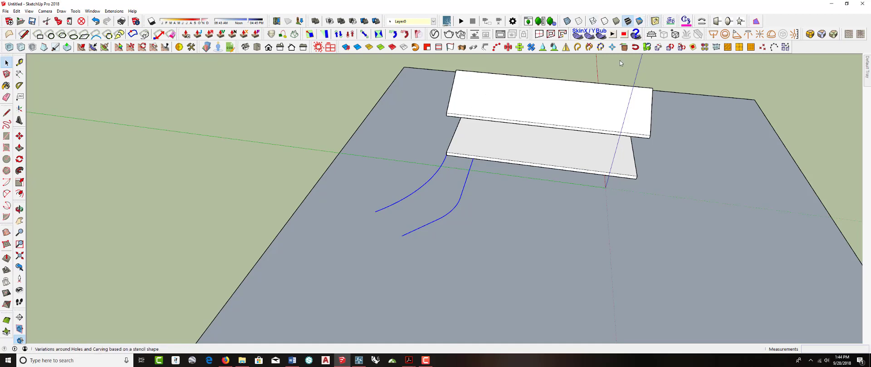
# Step: Switch to Firefox and read through the FredoTools plugin page on SketchUcation, including its included plugins and installation instructions
pyautogui.click(225, 361)
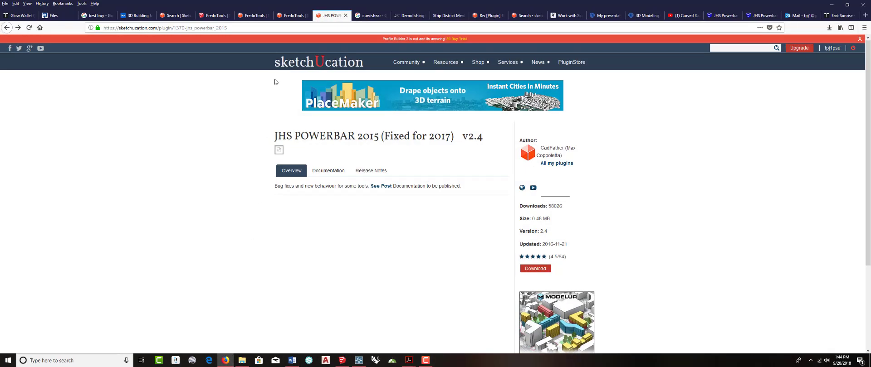
pyautogui.click(292, 16)
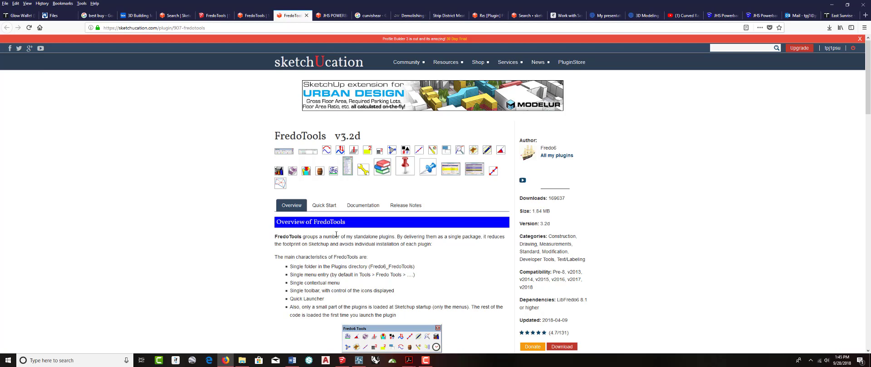
pyautogui.scroll(-5, 337, 213)
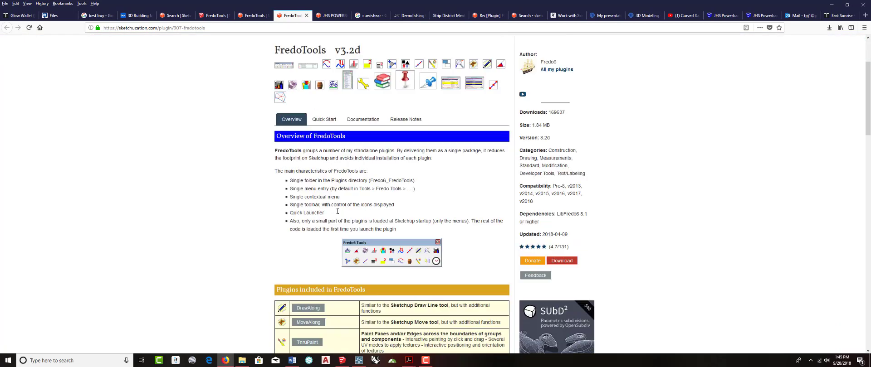
pyautogui.scroll(-15, 337, 210)
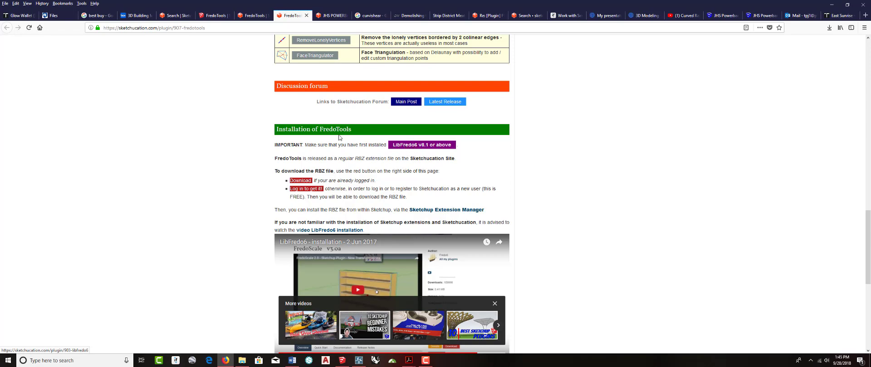
pyautogui.scroll(15, 367, 154)
pyautogui.scroll(5, 367, 154)
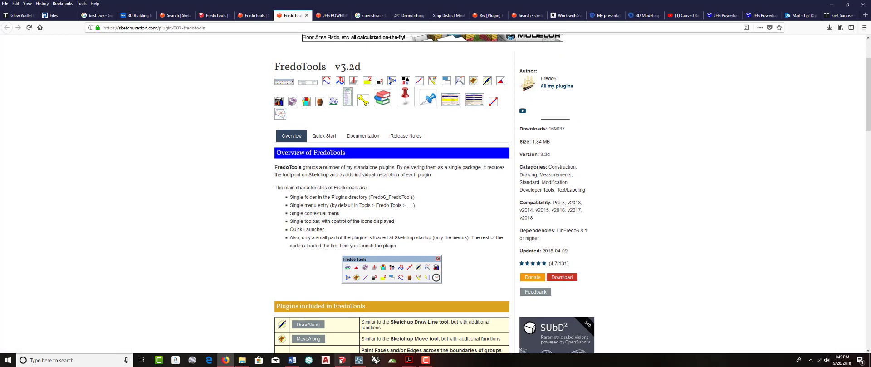
# Step: Switch back to SketchUp and view the Extension Manager and its extension file chooser, closing both without installing anything
pyautogui.click(342, 361)
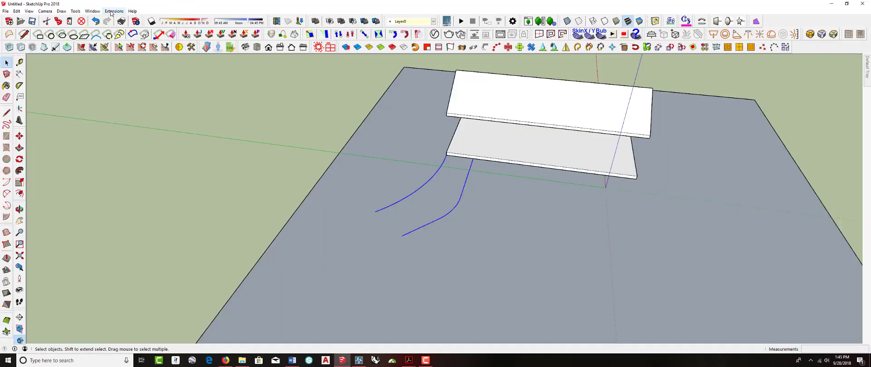
pyautogui.click(93, 10)
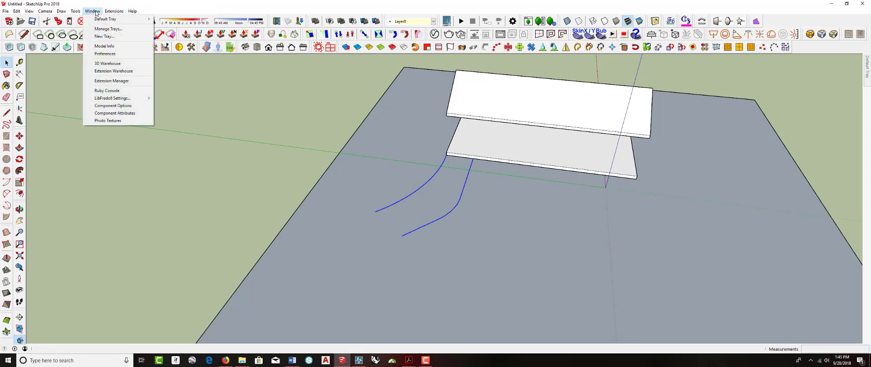
pyautogui.click(105, 81)
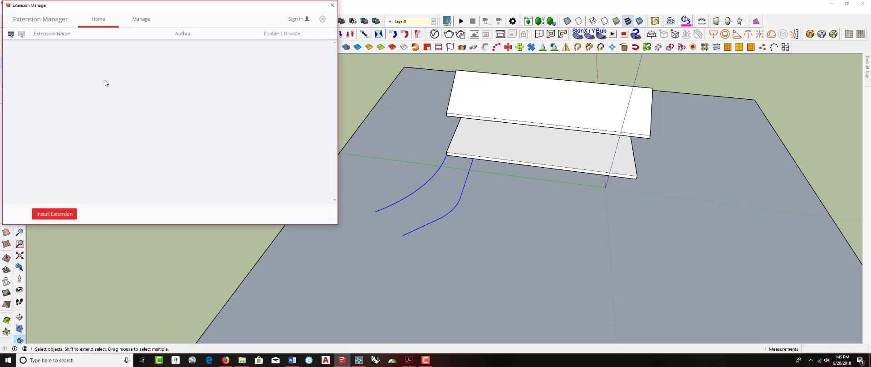
pyautogui.click(53, 215)
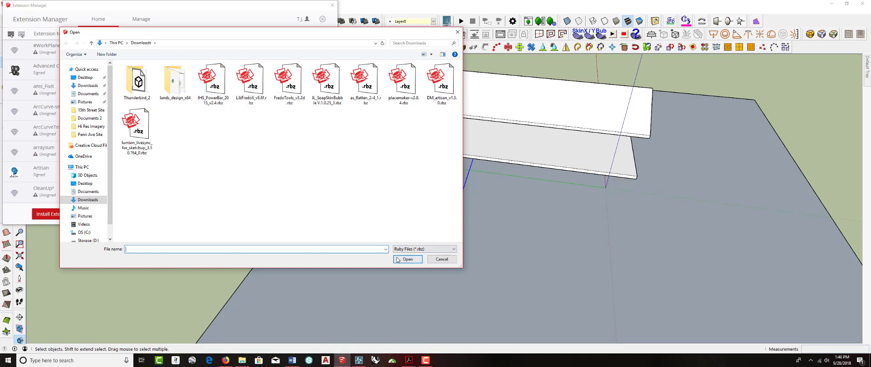
pyautogui.click(457, 32)
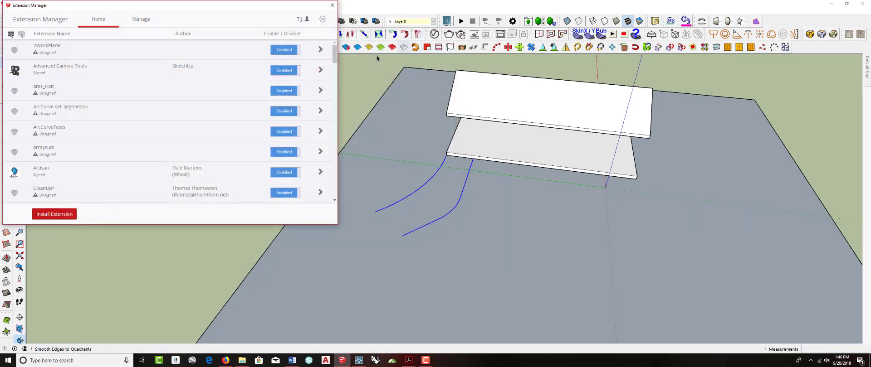
pyautogui.click(332, 7)
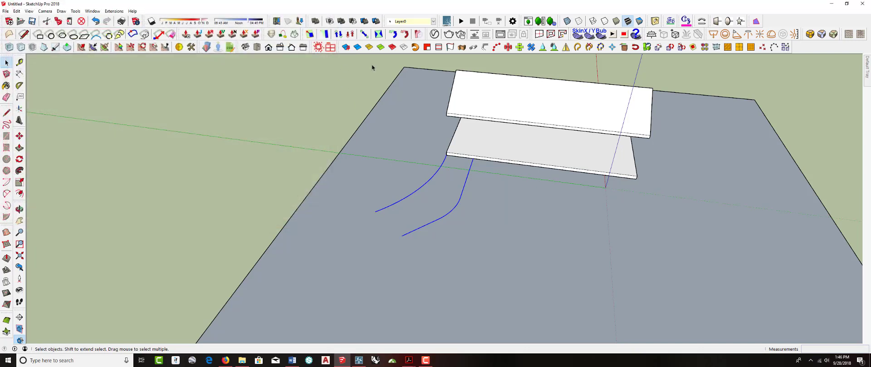
# Step: Review the available toolbars and which ones are enabled, leaving the toolbar selection as it is
pyautogui.rightClick(808, 50)
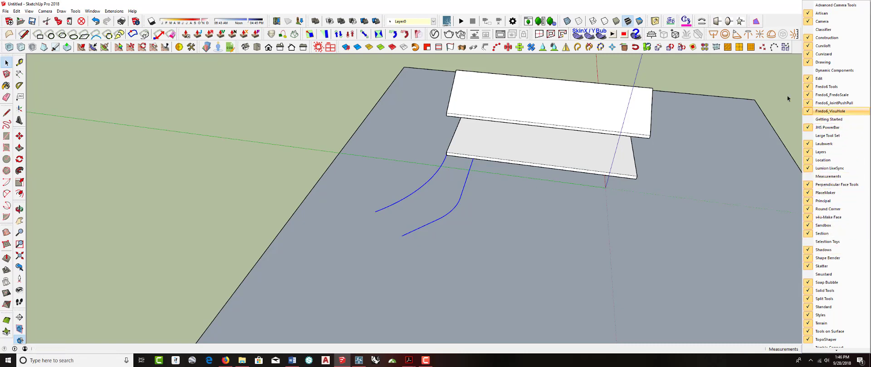
pyautogui.click(763, 83)
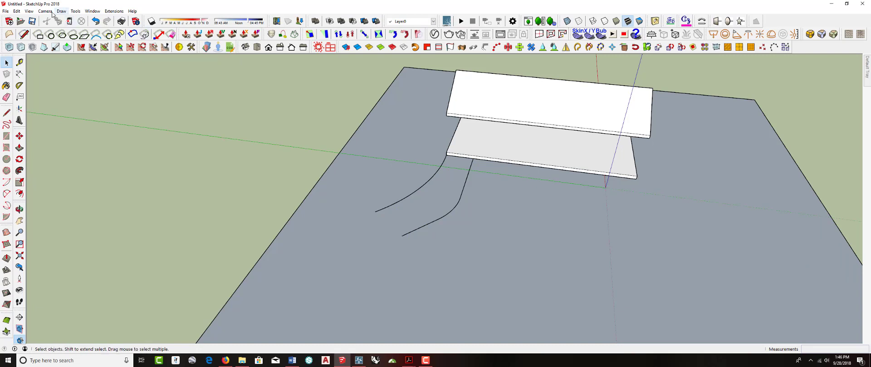
pyautogui.click(29, 11)
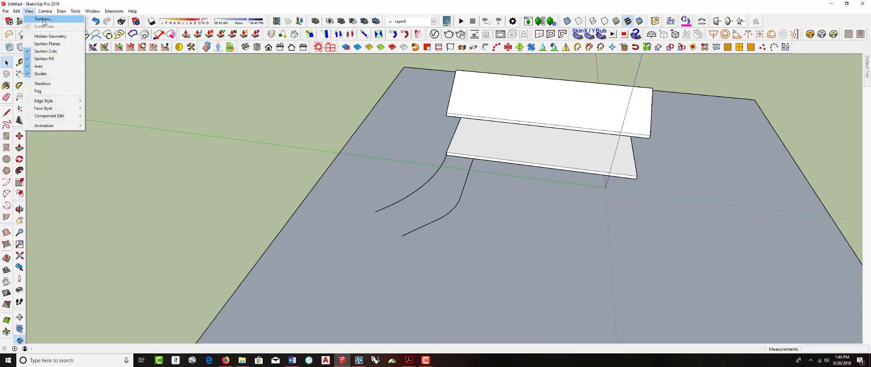
pyautogui.click(43, 19)
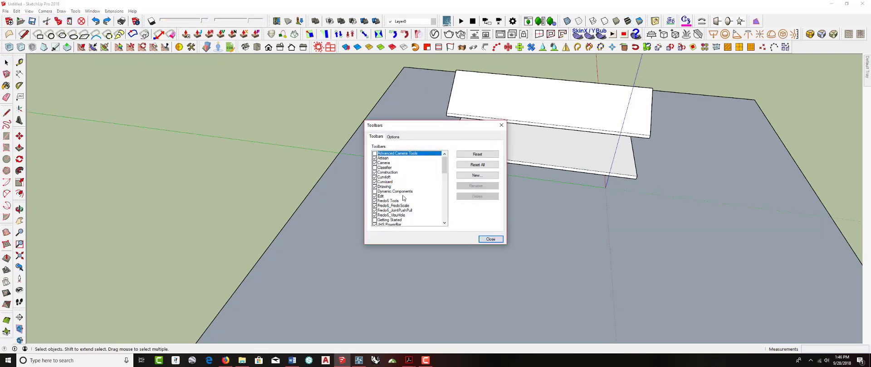
pyautogui.click(482, 240)
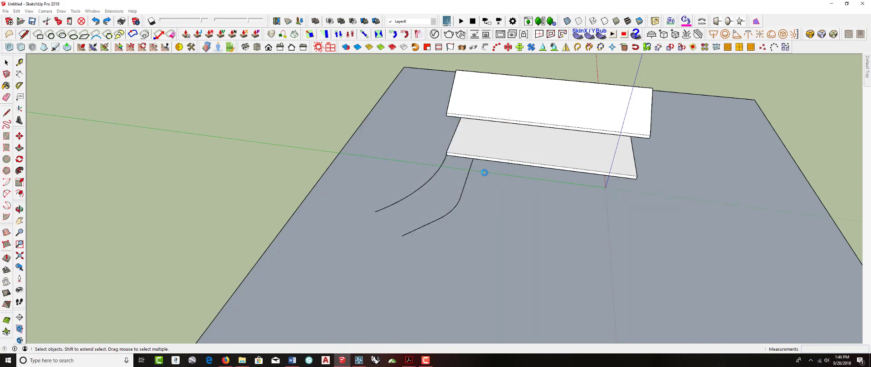
# Step: Run Fredo Tools CurviShear on both path curves with a base height of 1' and the curve orientation not reversed
pyautogui.click(444, 166)
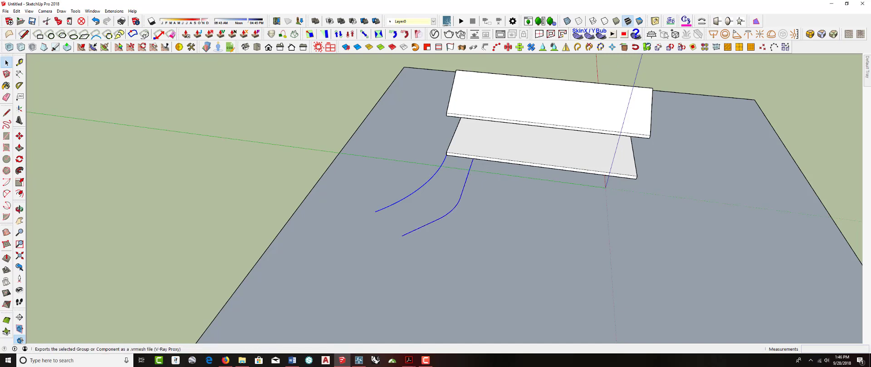
pyautogui.click(670, 21)
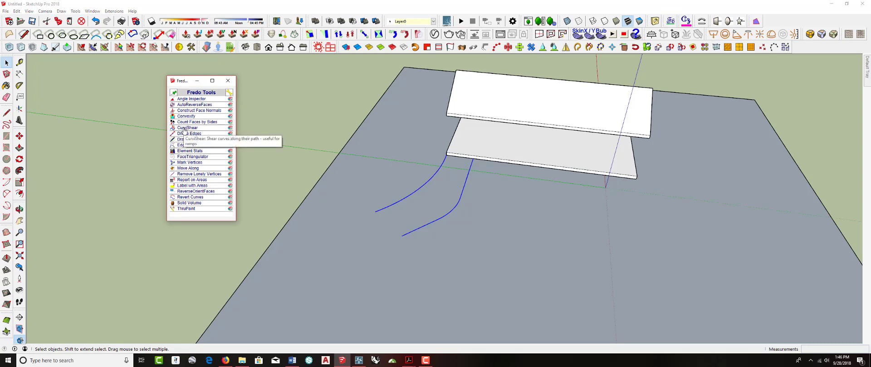
pyautogui.click(185, 128)
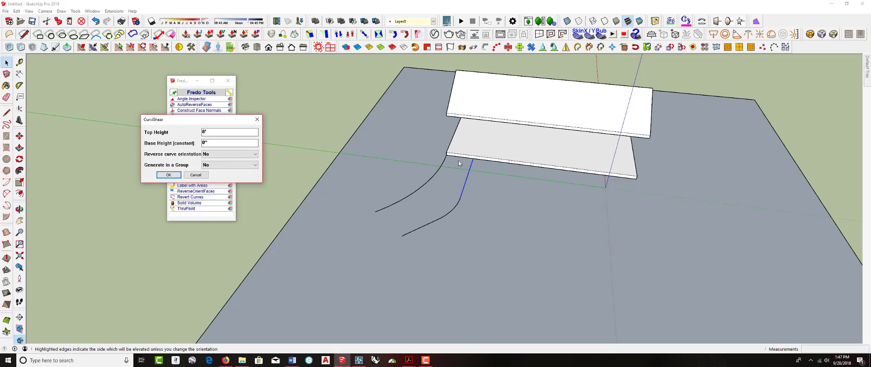
pyautogui.doubleClick(211, 142)
pyautogui.write('1')
pyautogui.click(210, 154)
pyautogui.click(211, 163)
pyautogui.click(168, 175)
pyautogui.moveTo(180, 183); pyautogui.dragTo(348, 189, button='middle')
pyautogui.moveTo(493, 162); pyautogui.dragTo(455, 181, button='middle')
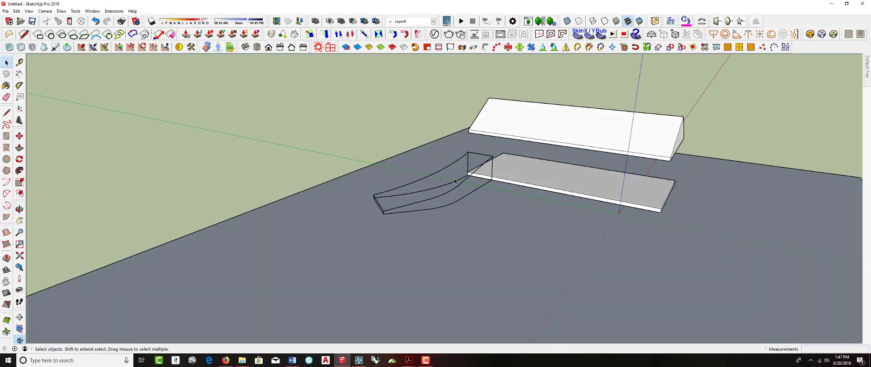
# Step: Undo the sheared curves and rerun CurviShear on both path curves with Reverse curve orientation set to Yes
pyautogui.click(95, 22)
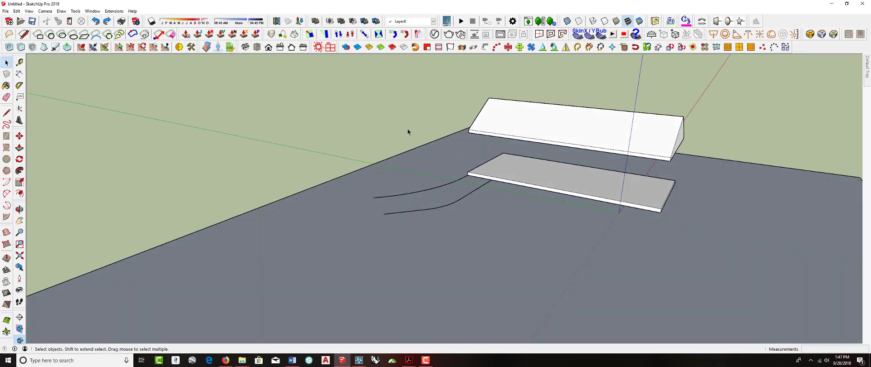
pyautogui.click(459, 180)
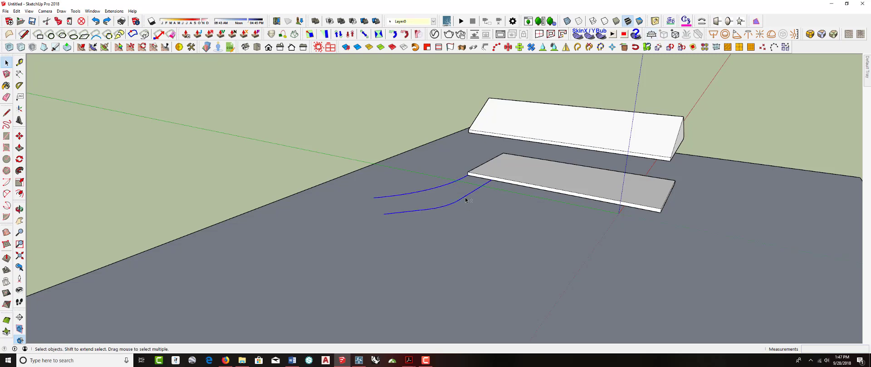
pyautogui.click(671, 21)
pyautogui.click(188, 129)
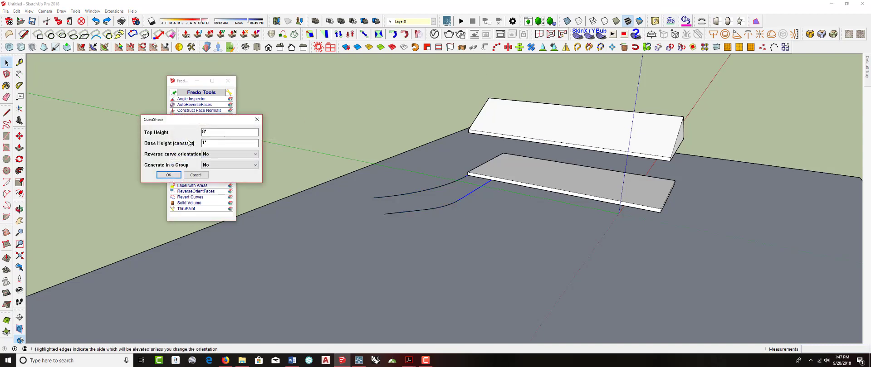
pyautogui.click(205, 156)
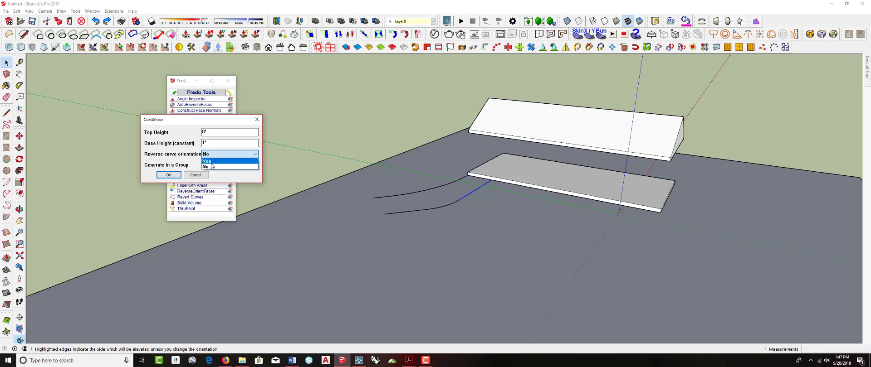
pyautogui.click(211, 162)
pyautogui.click(169, 175)
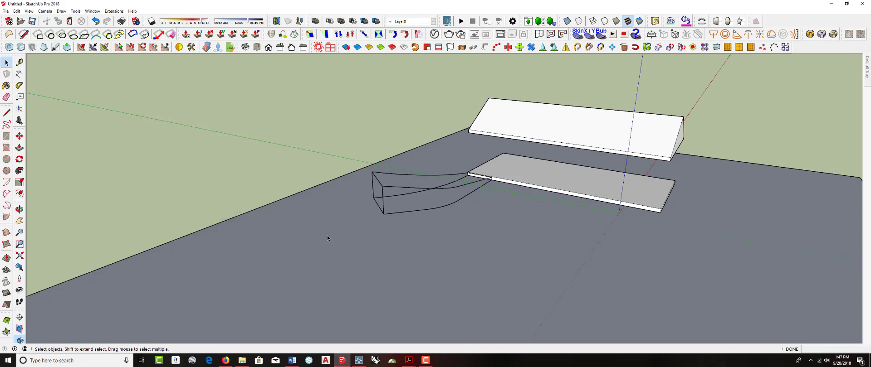
# Step: Select all edges of the ramp wireframe and cover them with faces using Curviloft Skinning, accepting the generated skin
pyautogui.moveTo(328, 235); pyautogui.dragTo(438, 256, button='middle')
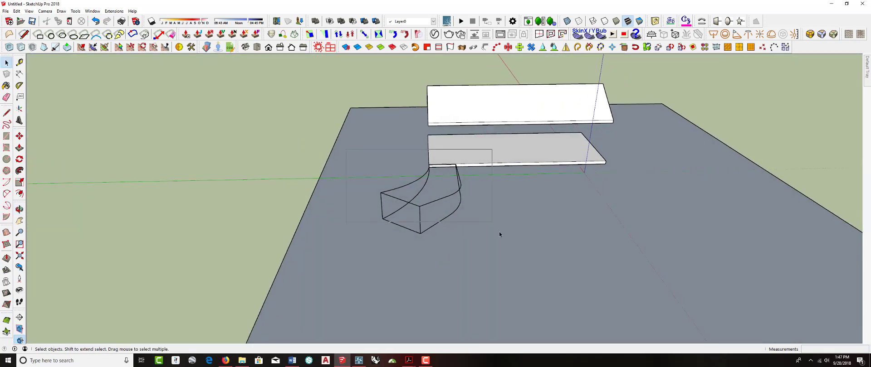
pyautogui.moveTo(496, 258); pyautogui.dragTo(495, 257)
pyautogui.moveTo(568, 261); pyautogui.dragTo(465, 171, button='middle')
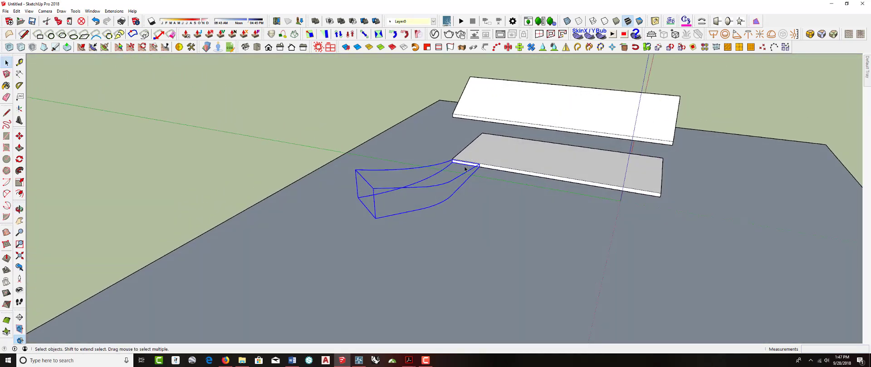
pyautogui.click(297, 37)
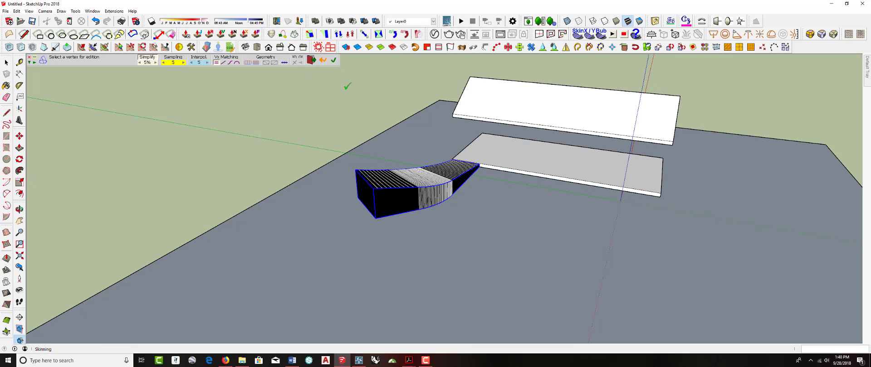
pyautogui.click(348, 104)
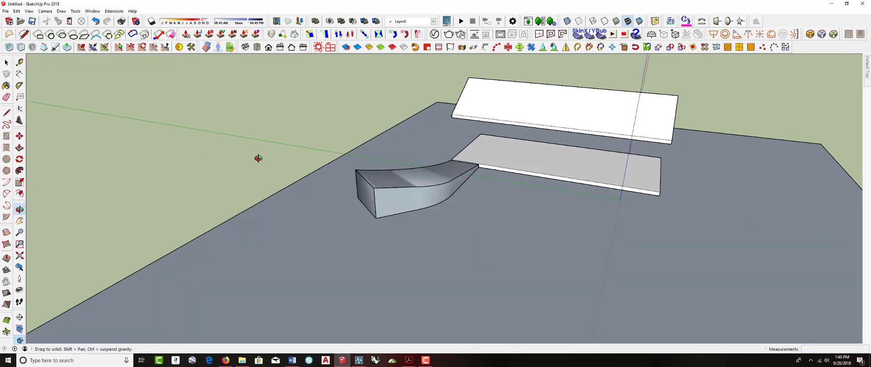
pyautogui.moveTo(259, 155); pyautogui.dragTo(597, 200, button='middle')
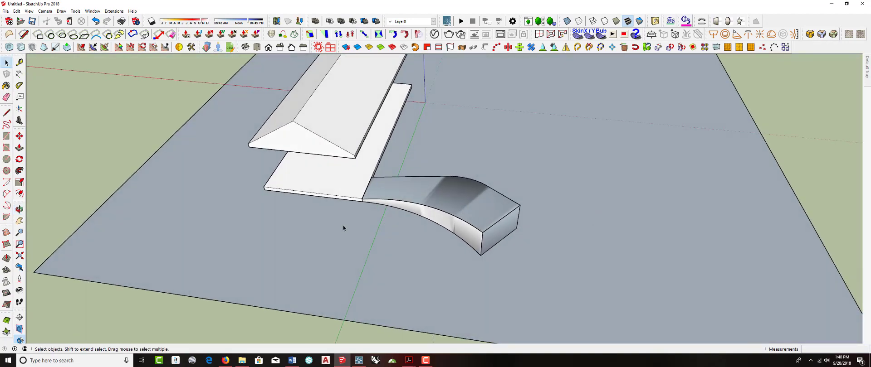
pyautogui.moveTo(344, 227); pyautogui.dragTo(320, 170, button='middle')
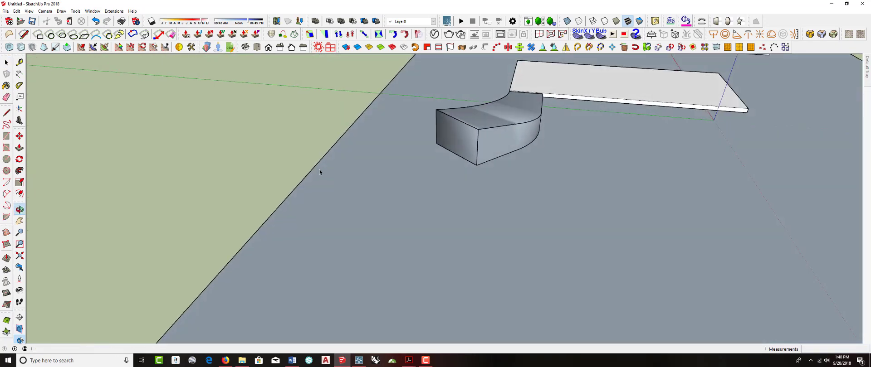
# Step: Open the skinned ramp group for editing and turn on the display of hidden geometry
pyautogui.doubleClick(473, 145)
pyautogui.tripleClick(464, 143)
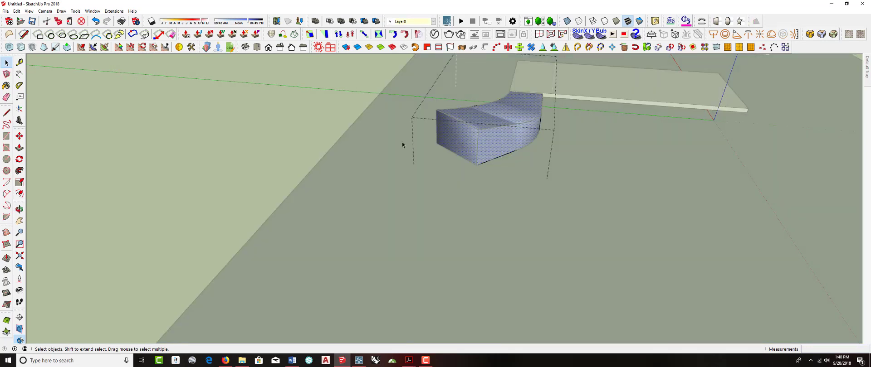
pyautogui.click(402, 145)
pyautogui.click(460, 141)
pyautogui.doubleClick(461, 142)
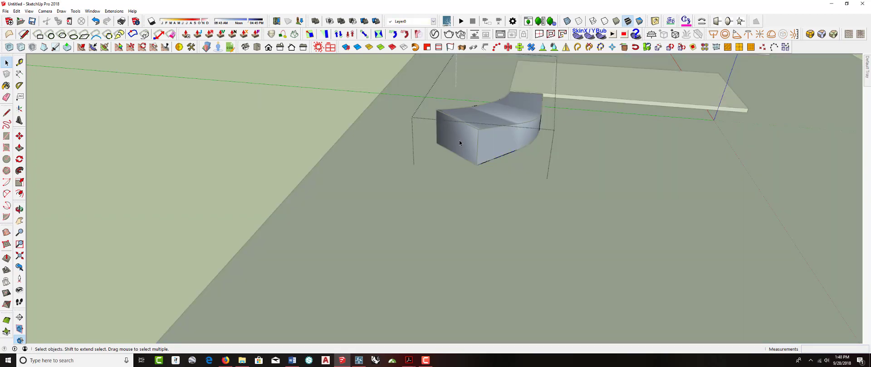
pyautogui.tripleClick(459, 137)
pyautogui.moveTo(460, 138); pyautogui.dragTo(495, 161, button='middle')
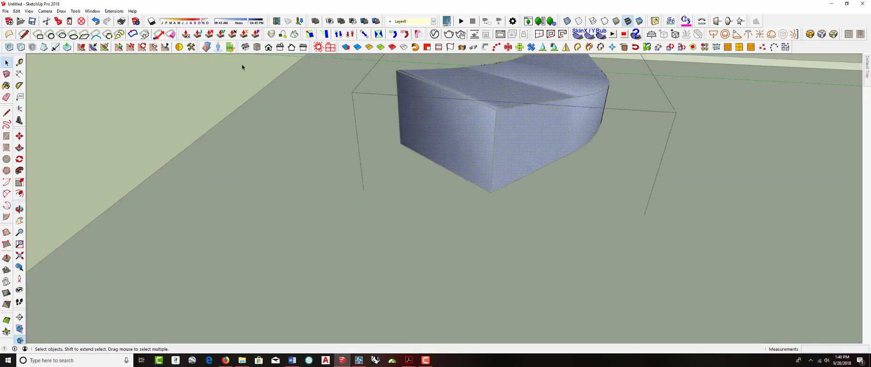
pyautogui.click(29, 11)
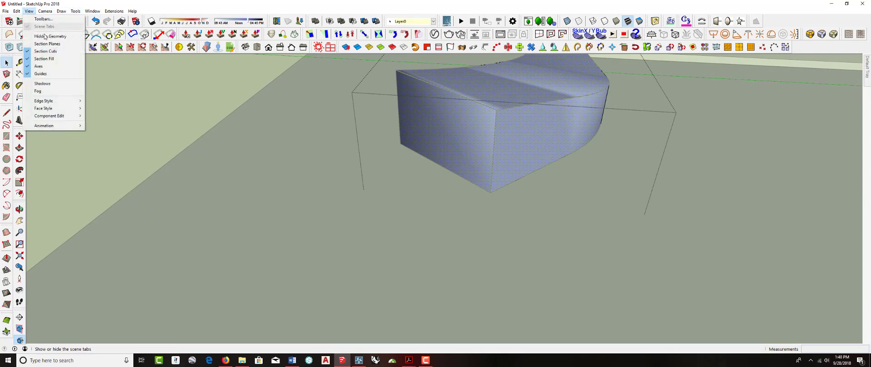
pyautogui.click(43, 37)
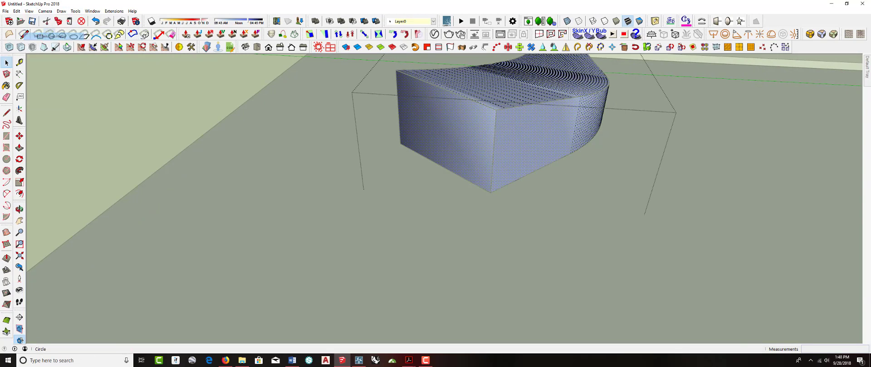
# Step: Unsoften the two vertical edges of the ramp's flat end face, away from the slab
pyautogui.click(494, 141)
pyautogui.rightClick(495, 140)
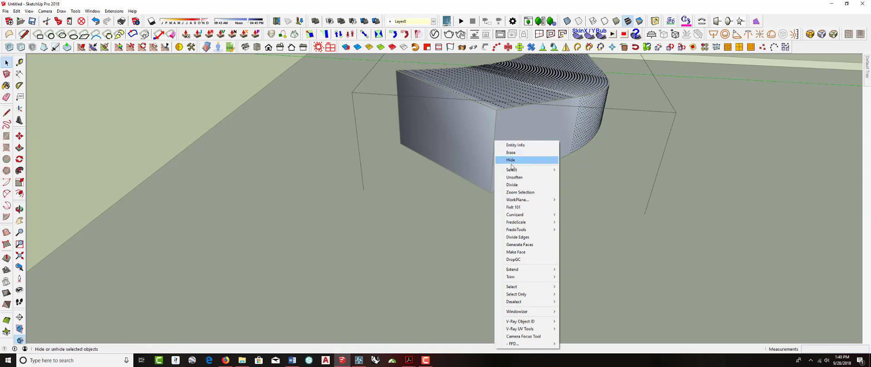
pyautogui.click(513, 178)
pyautogui.moveTo(466, 158); pyautogui.dragTo(406, 122, button='middle')
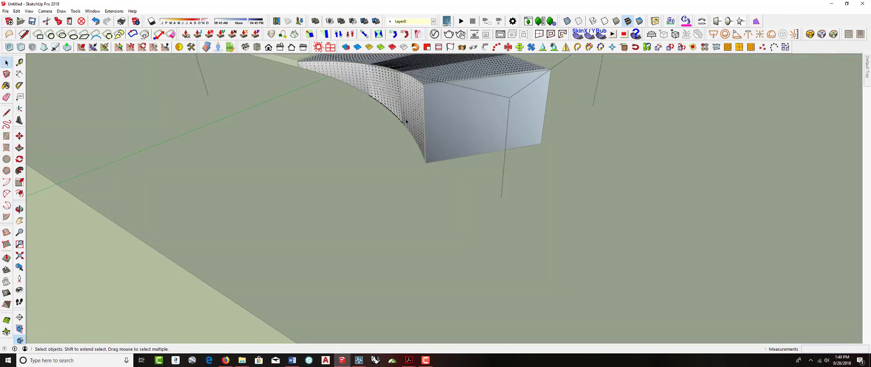
pyautogui.rightClick(424, 119)
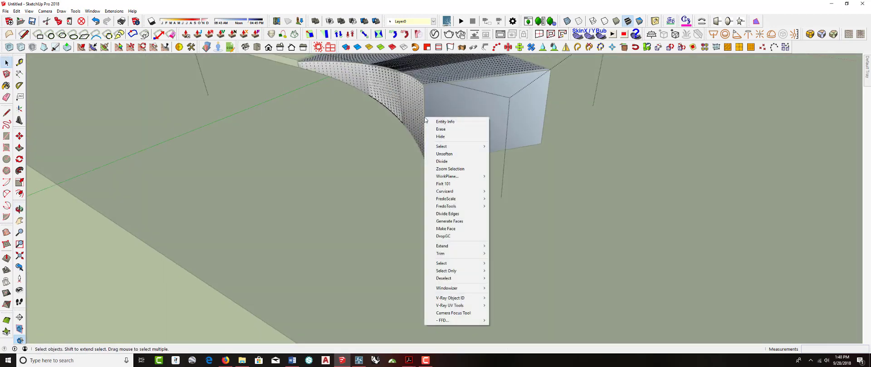
pyautogui.click(446, 154)
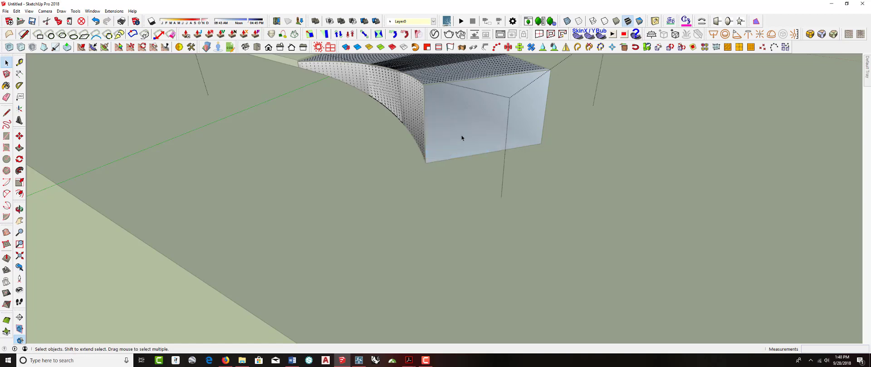
# Step: Unsoften the bottom and top edges of the same end face so it is bounded by hard edges
pyautogui.click(471, 135)
pyautogui.moveTo(472, 135); pyautogui.dragTo(409, 104, button='middle')
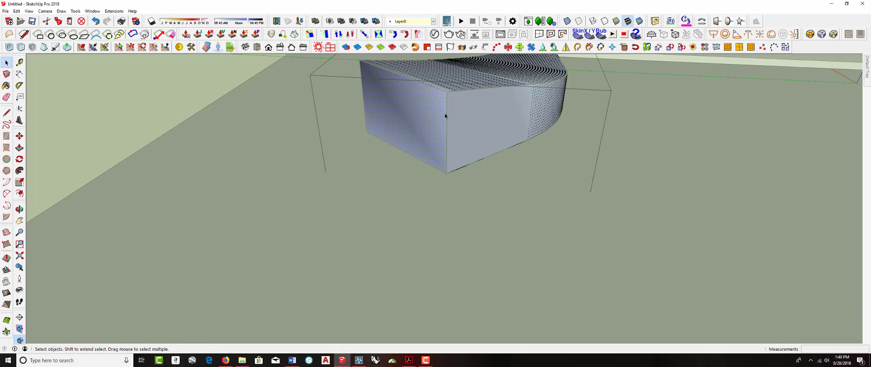
pyautogui.rightClick(412, 156)
pyautogui.click(429, 181)
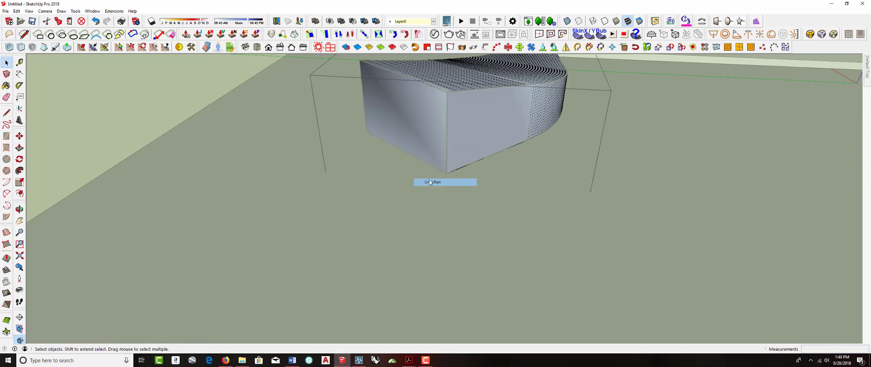
pyautogui.rightClick(432, 87)
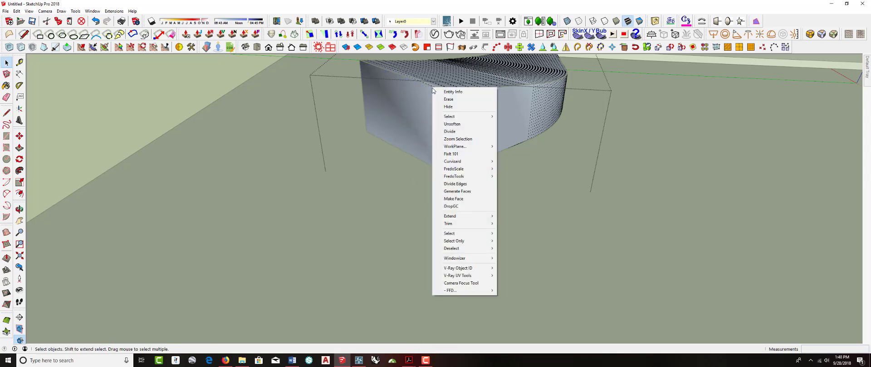
pyautogui.click(451, 124)
# Step: Push/pull the ramp's end face outward about 9' 5" to form a straight landing block
pyautogui.moveTo(422, 130)
pyautogui.mouseDown(button='middle')
pyautogui.moveTo(391, 84)
pyautogui.moveTo(410, 132)
pyautogui.mouseUp(button='middle')
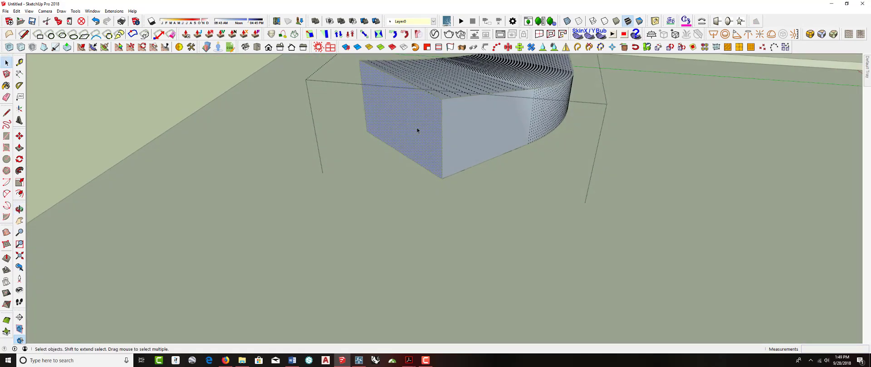
pyautogui.press('p')
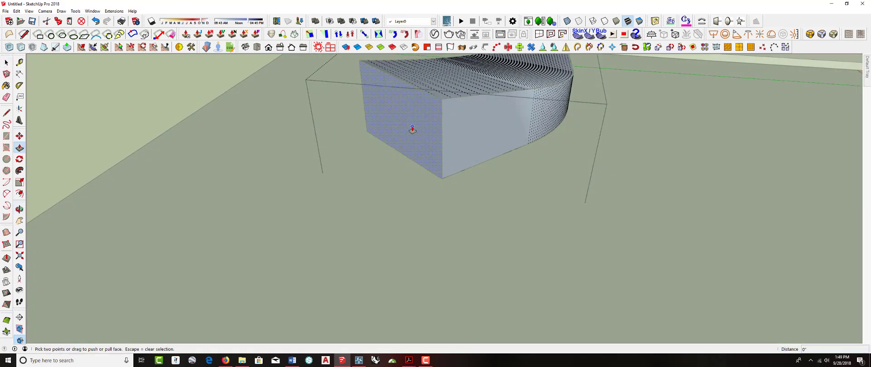
pyautogui.moveTo(411, 129); pyautogui.dragTo(293, 156)
pyautogui.moveTo(293, 156); pyautogui.dragTo(532, 243, button='middle')
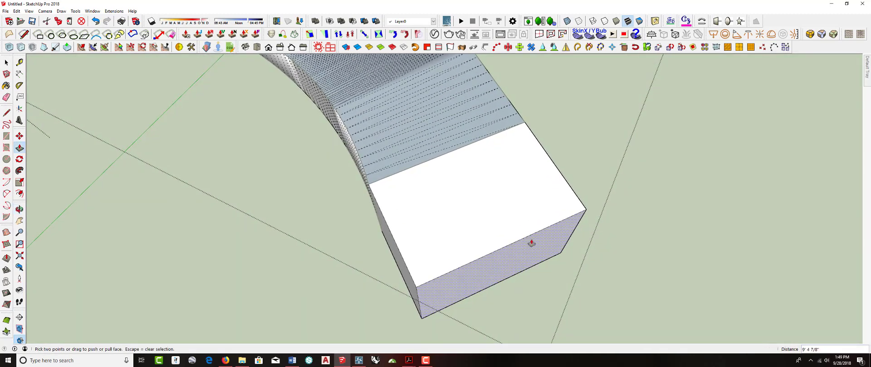
# Step: Move the landing's end face sideways about 1' 2" so its sides follow the ramp's direction
pyautogui.press('space')
pyautogui.click(506, 263)
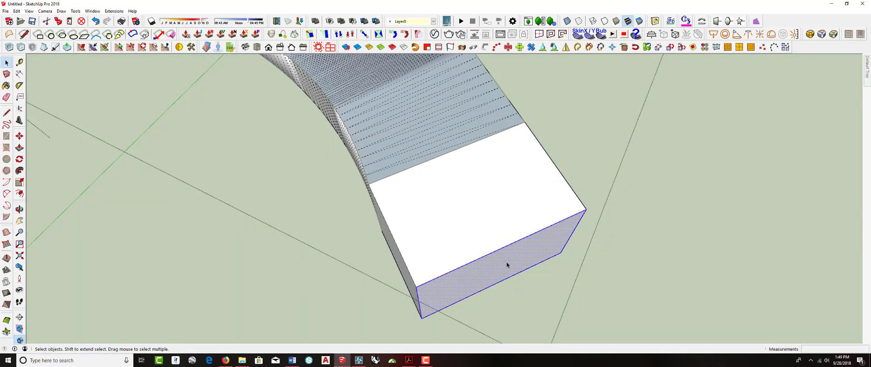
pyautogui.press('m')
pyautogui.click(525, 268)
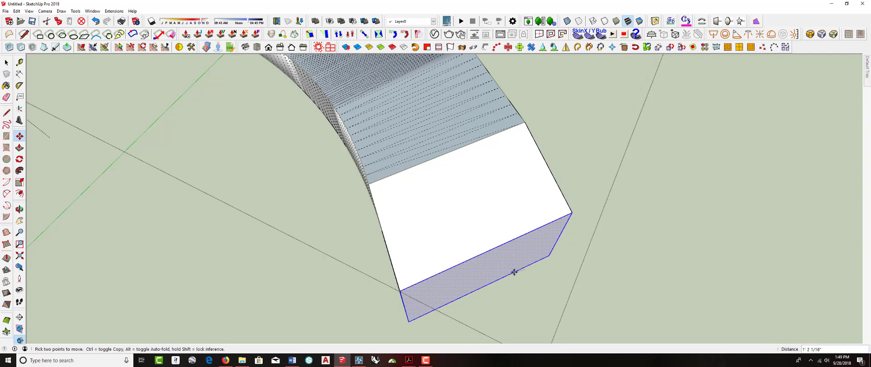
pyautogui.click(513, 273)
pyautogui.moveTo(513, 274); pyautogui.dragTo(190, 216, button='middle')
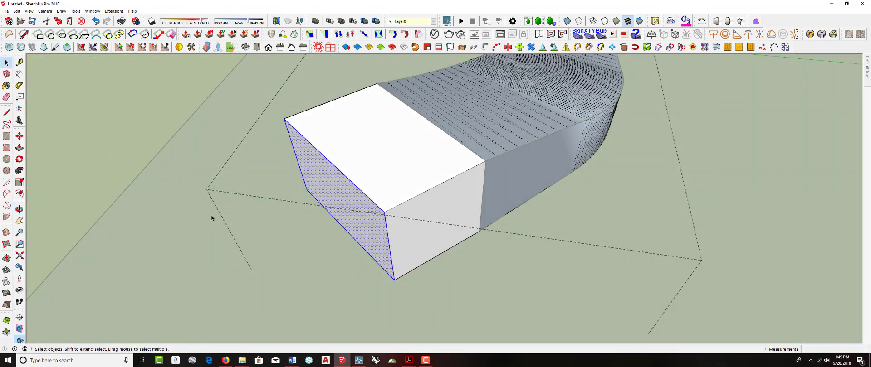
# Step: Move the vertical corner edge on the outer-curve side of the landing's end face slightly outward
pyautogui.click(391, 254)
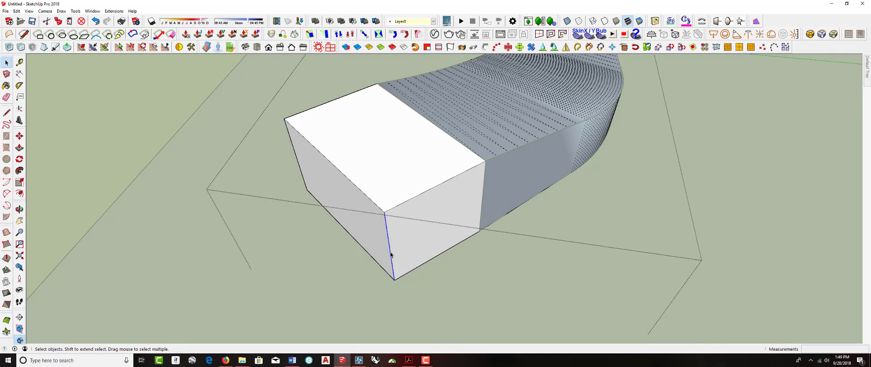
pyautogui.press('m')
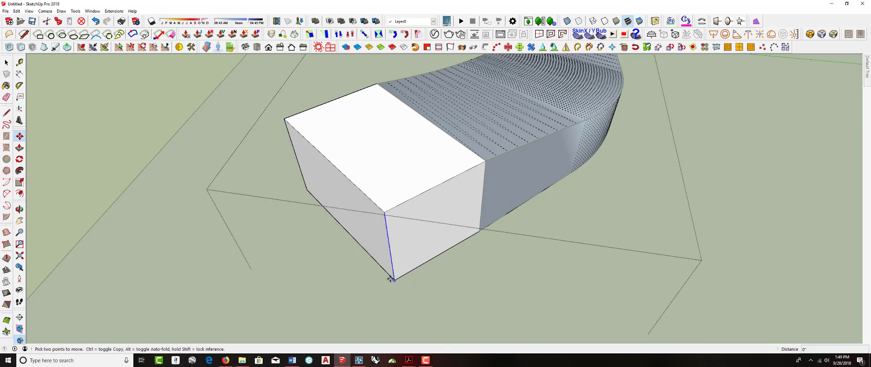
pyautogui.moveTo(391, 279); pyautogui.dragTo(363, 292)
pyautogui.moveTo(364, 292); pyautogui.dragTo(272, 171, button='middle')
pyautogui.press('space')
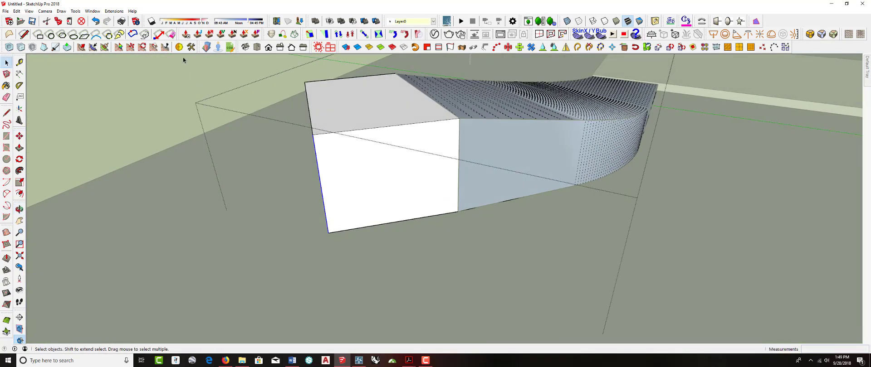
# Step: Close the ramp group and turn off the display of hidden geometry
pyautogui.click(283, 150)
pyautogui.click(29, 11)
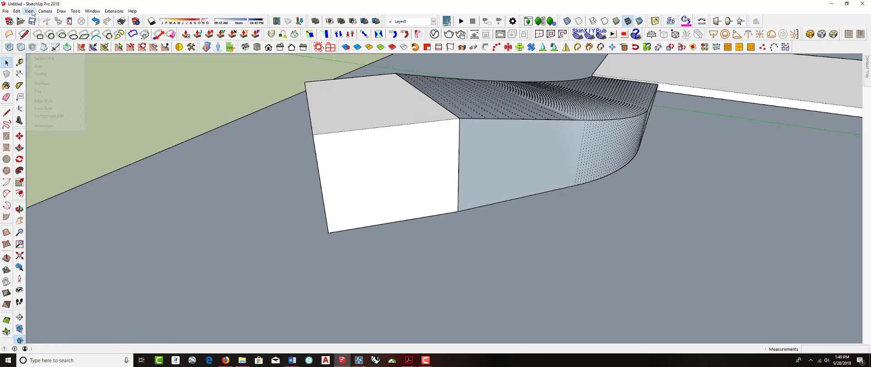
pyautogui.click(40, 36)
# Step: Select both top path curves of the ramp and extrude them vertically into side walls with Extrude lines, vector by 2 points
pyautogui.moveTo(388, 257); pyautogui.dragTo(346, 138, button='middle')
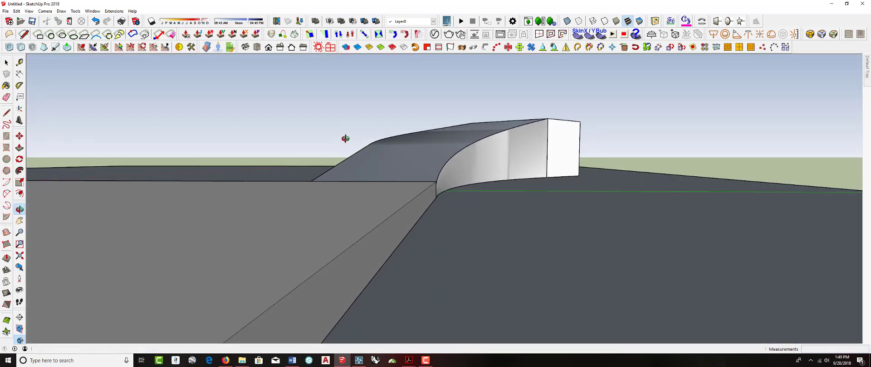
pyautogui.moveTo(445, 132); pyautogui.dragTo(327, 217, button='middle')
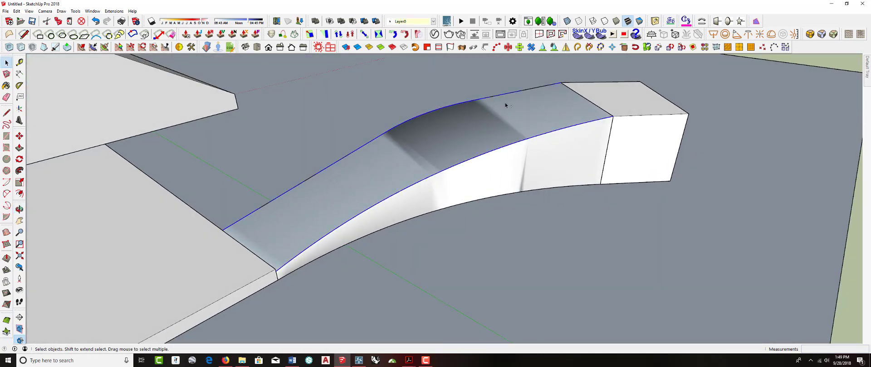
pyautogui.click(577, 85)
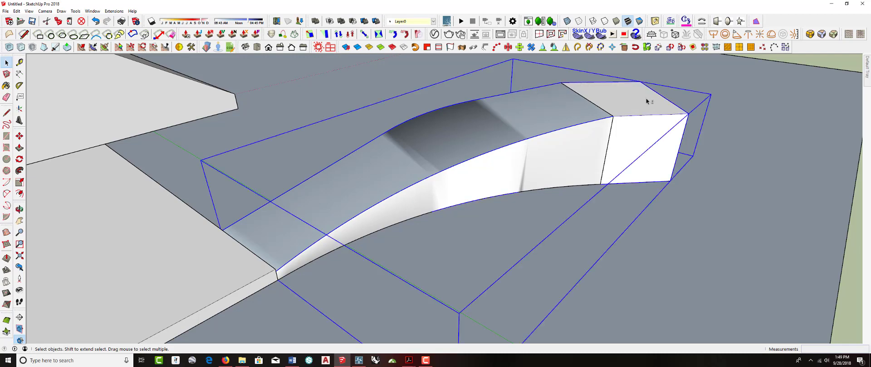
pyautogui.moveTo(648, 95); pyautogui.dragTo(442, 113, button='middle')
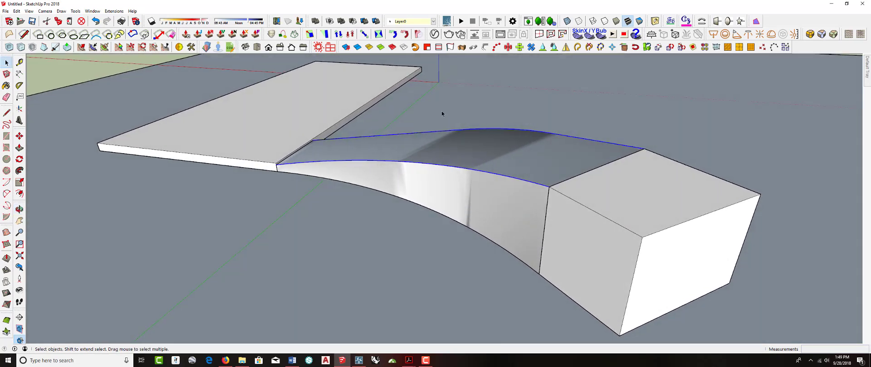
pyautogui.click(114, 11)
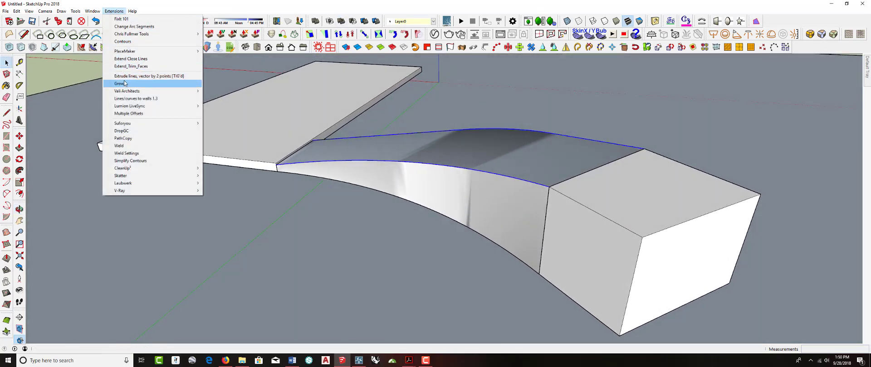
pyautogui.click(179, 75)
pyautogui.moveTo(554, 146); pyautogui.dragTo(633, 121, button='middle')
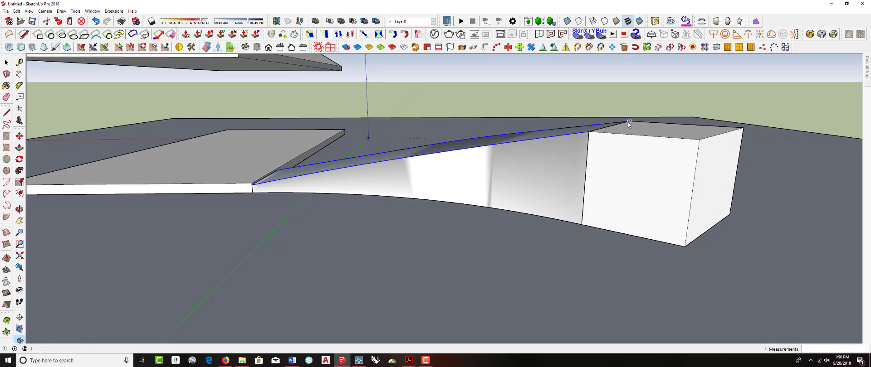
pyautogui.click(633, 95)
# Step: Inside the ramp group, extrude the landing's three outer top edges vertically to the height of the curved walls with Extrude lines
pyautogui.moveTo(644, 107); pyautogui.dragTo(346, 200, button='middle')
pyautogui.press('space')
pyautogui.click(345, 198)
pyautogui.doubleClick(344, 198)
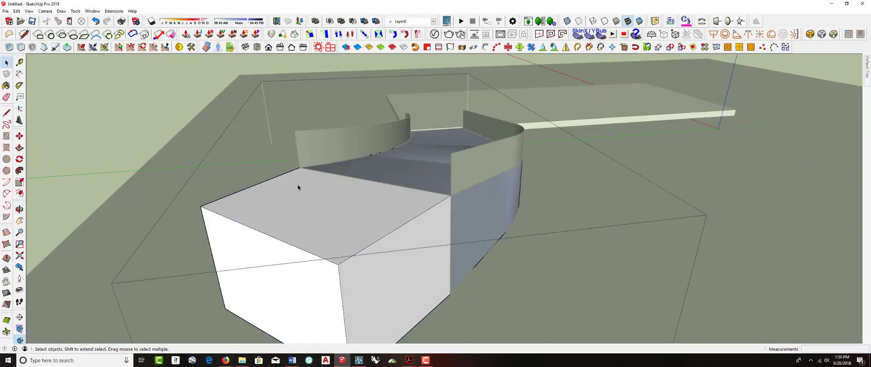
pyautogui.keyDown('shift'); pyautogui.click(231, 219); pyautogui.keyUp('shift')
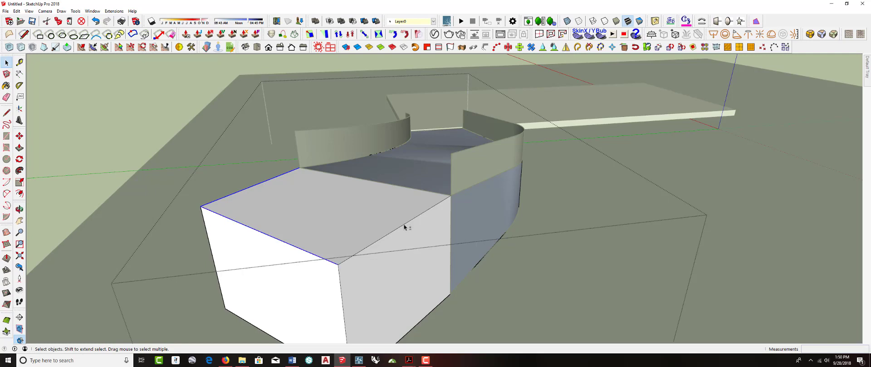
pyautogui.click(113, 11)
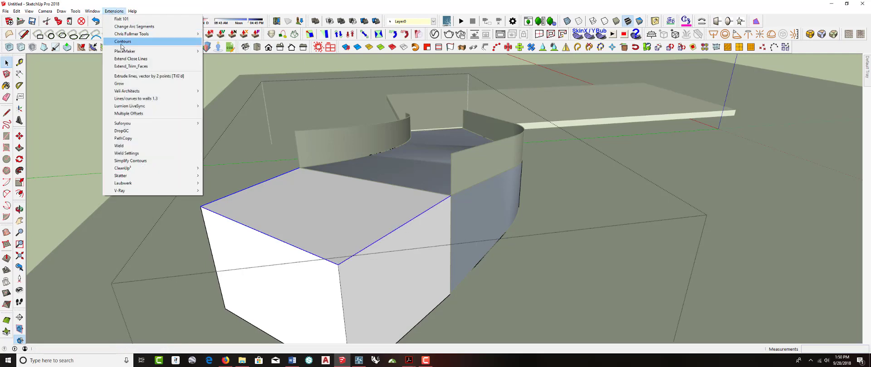
pyautogui.click(141, 76)
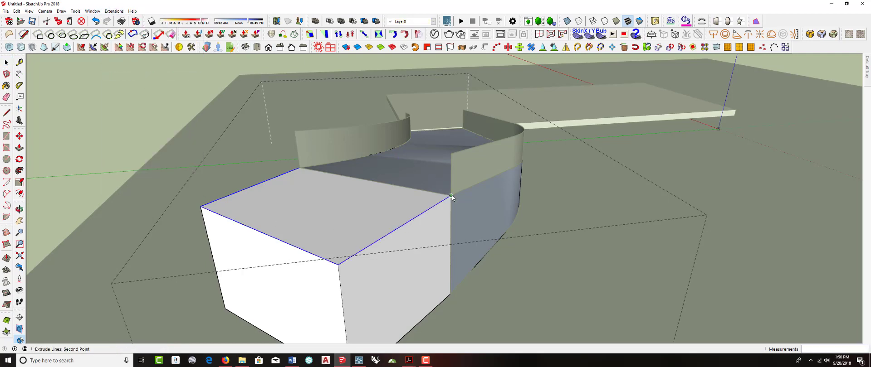
pyautogui.click(454, 155)
pyautogui.moveTo(462, 179); pyautogui.dragTo(366, 164, button='middle')
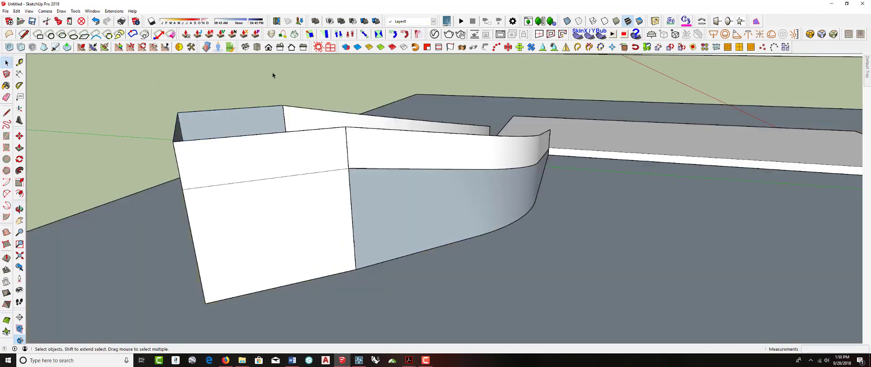
# Step: Thicken the ramp's outer-curve side wall inward by 6" with Joint Push Pull
pyautogui.moveTo(272, 74); pyautogui.dragTo(233, 232, button='middle')
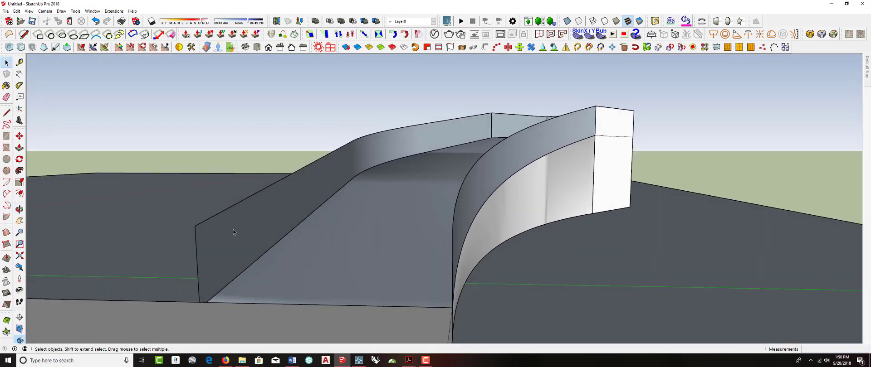
pyautogui.click(230, 234)
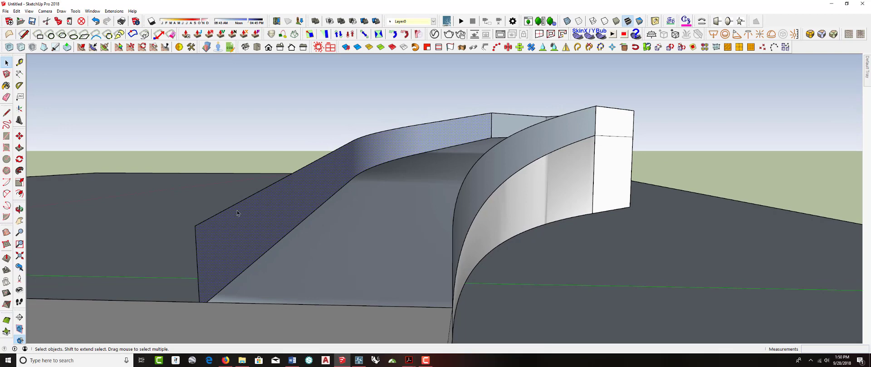
pyautogui.click(200, 36)
pyautogui.moveTo(227, 266); pyautogui.dragTo(229, 262)
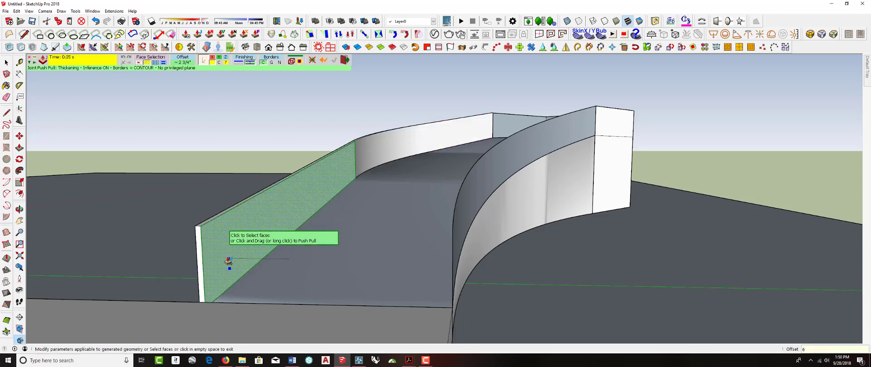
pyautogui.press('Return')
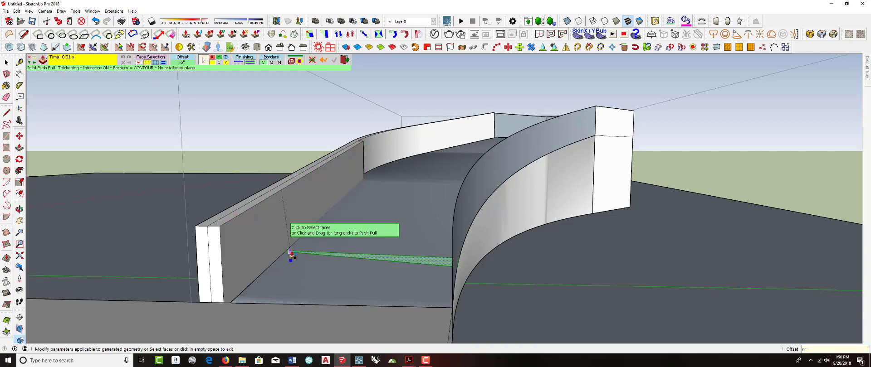
pyautogui.moveTo(291, 255); pyautogui.dragTo(263, 175, button='middle')
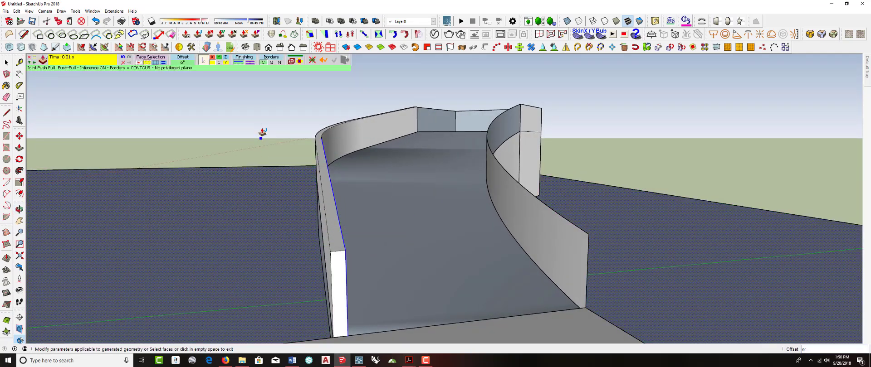
pyautogui.click(6, 63)
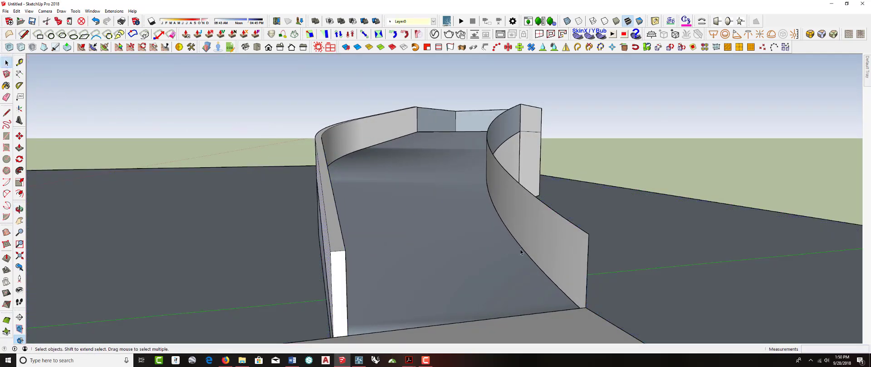
# Step: Thicken the ramp's inner-curve side wall toward the ramp surface by 6" with Joint Push Pull
pyautogui.moveTo(530, 248); pyautogui.dragTo(535, 242, button='middle')
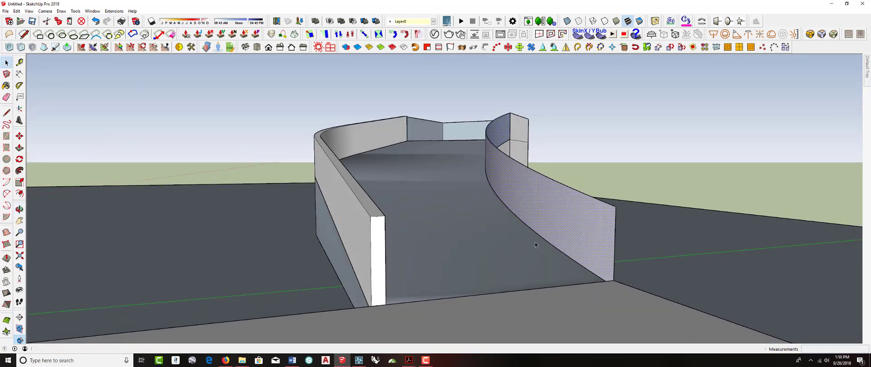
pyautogui.click(196, 36)
pyautogui.moveTo(559, 219); pyautogui.dragTo(547, 220)
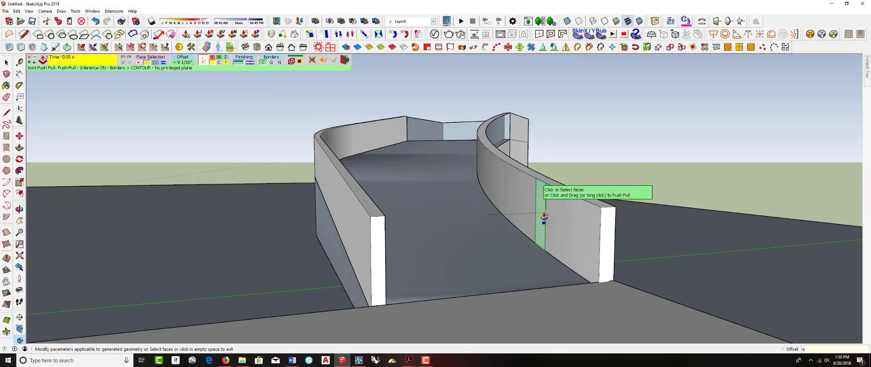
pyautogui.write('6')
pyautogui.press('Return')
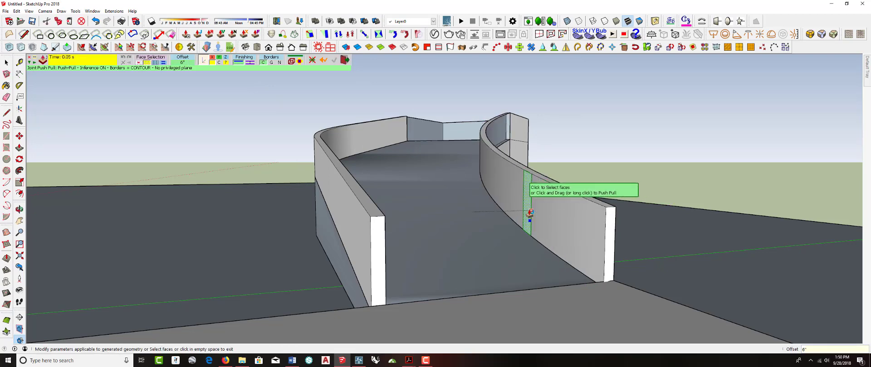
pyautogui.press('space')
# Step: Pull the outside face of the inner-curve wall outward about 7 1/2" with Joint Push Pull
pyautogui.moveTo(580, 159); pyautogui.dragTo(513, 223, button='middle')
pyautogui.click(510, 216)
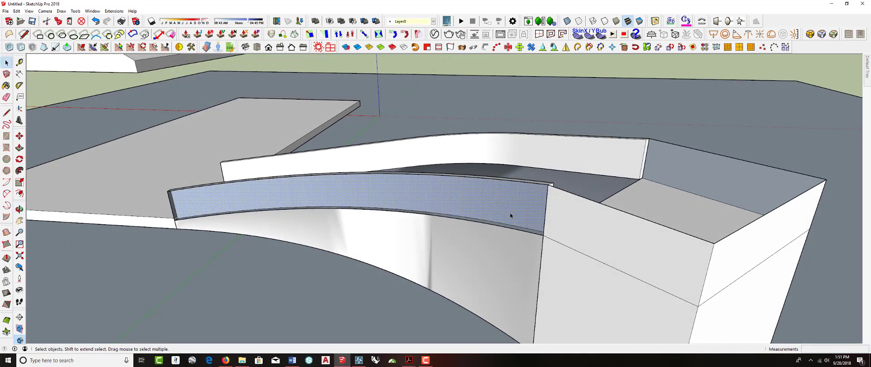
pyautogui.click(206, 35)
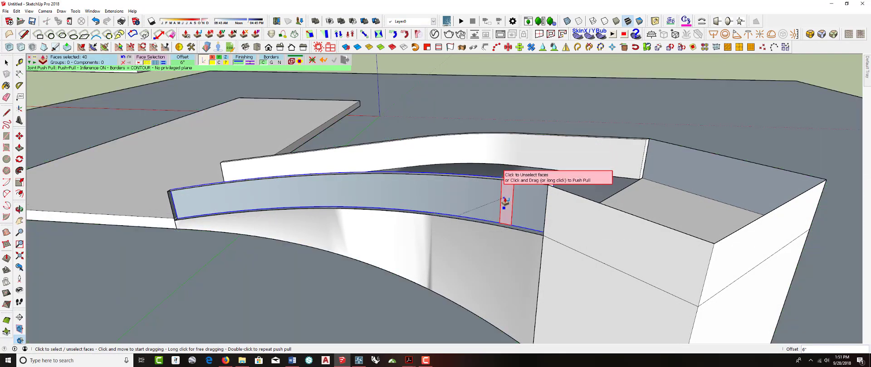
pyautogui.moveTo(504, 202); pyautogui.dragTo(544, 230)
pyautogui.moveTo(544, 231); pyautogui.dragTo(438, 272, button='middle')
pyautogui.scroll(3, 427, 275)
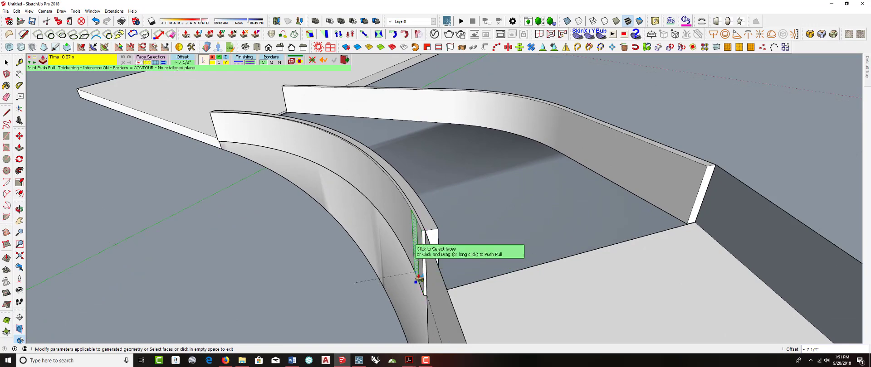
# Step: Push the outside face of the inner-curve wall back about 1 1/2" with Joint Push Pull, toward the landing's side face
pyautogui.moveTo(421, 281)
pyautogui.mouseDown()
pyautogui.moveTo(429, 296)
pyautogui.moveTo(418, 274)
pyautogui.mouseUp()
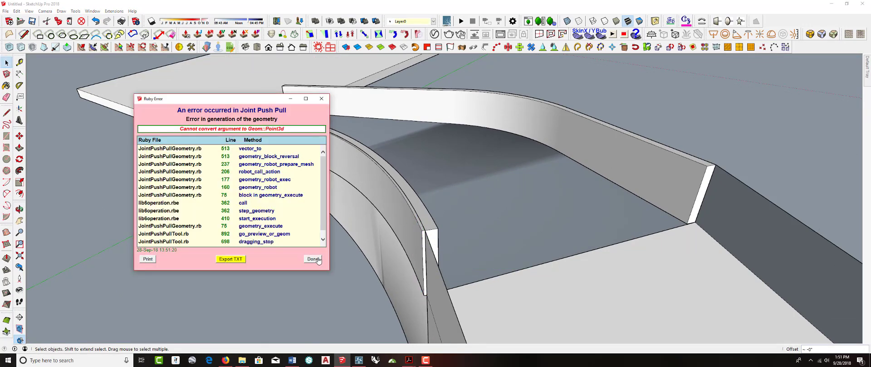
pyautogui.click(314, 260)
pyautogui.click(415, 247)
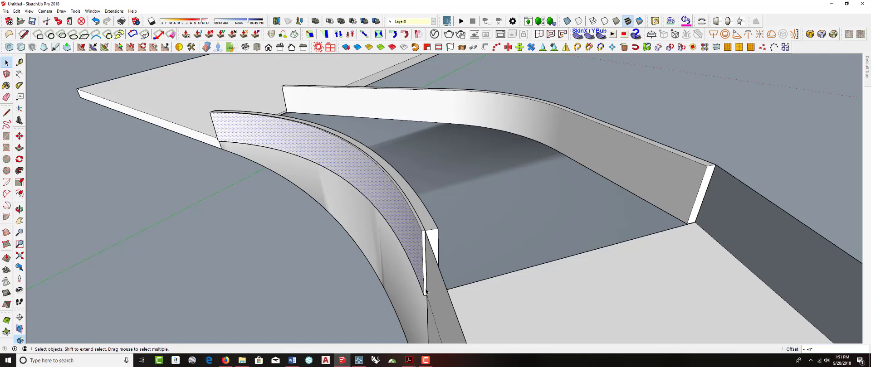
pyautogui.click(197, 35)
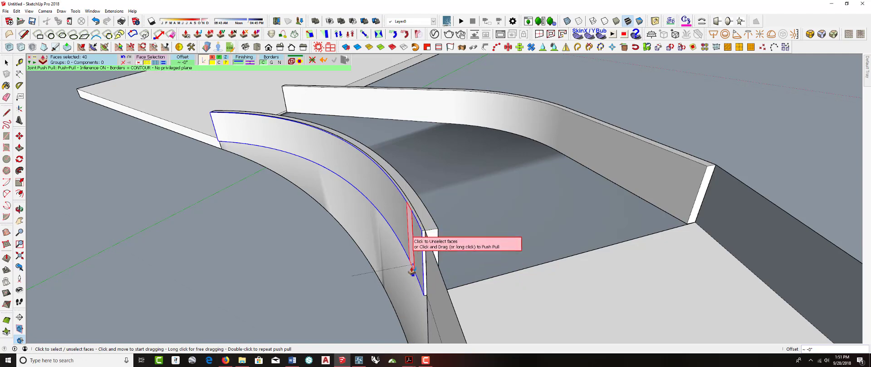
pyautogui.moveTo(420, 278); pyautogui.dragTo(430, 300)
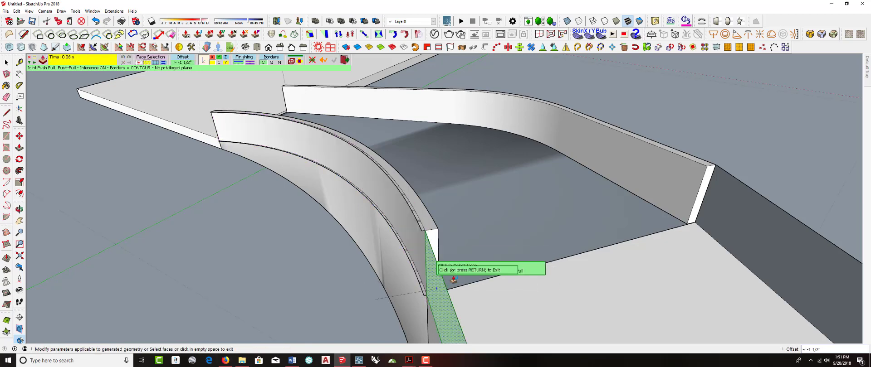
pyautogui.moveTo(453, 280); pyautogui.dragTo(453, 211, button='middle')
pyautogui.press('space')
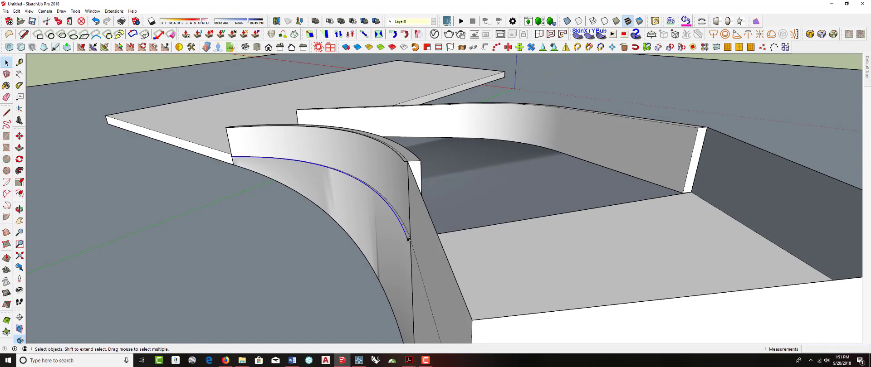
pyautogui.moveTo(408, 237); pyautogui.dragTo(431, 108, button='middle')
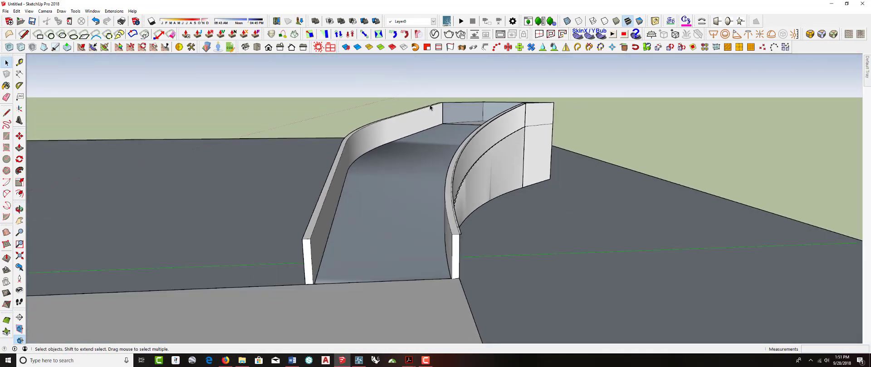